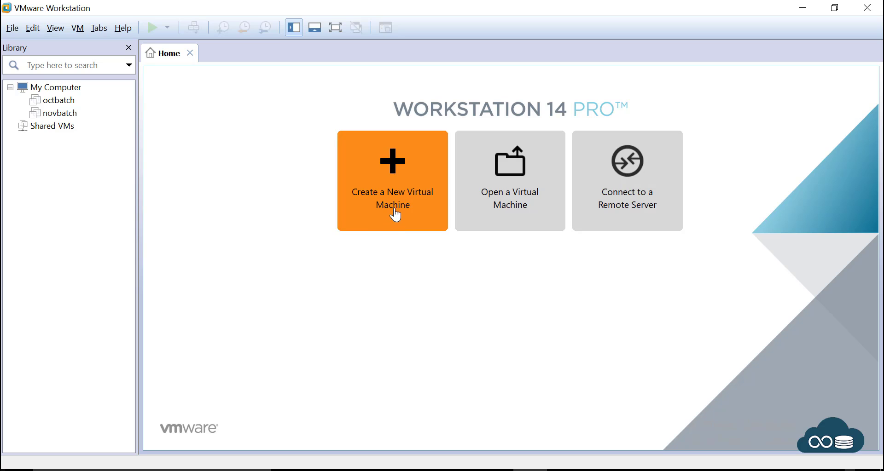
Step: Start a Typical new virtual machine installing from the D:\V37084-01.iso image (Oracle Linux 6 64-bit)
click(393, 170)
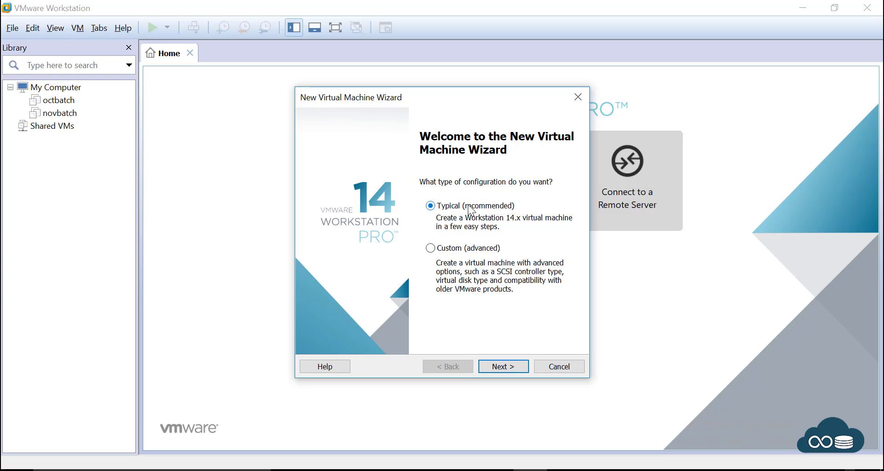
click(502, 368)
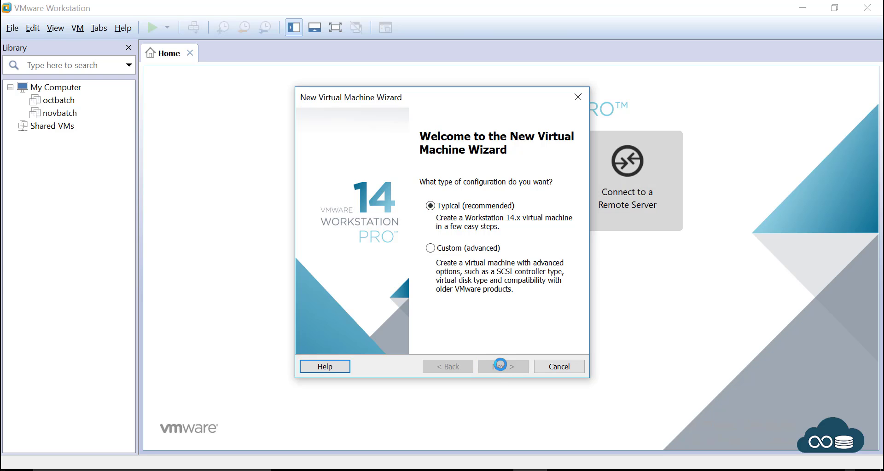
double_click(391, 250)
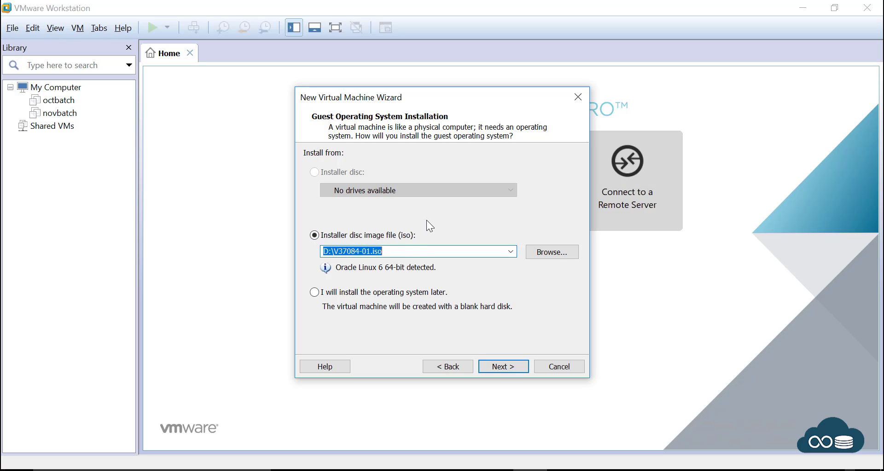
click(365, 251)
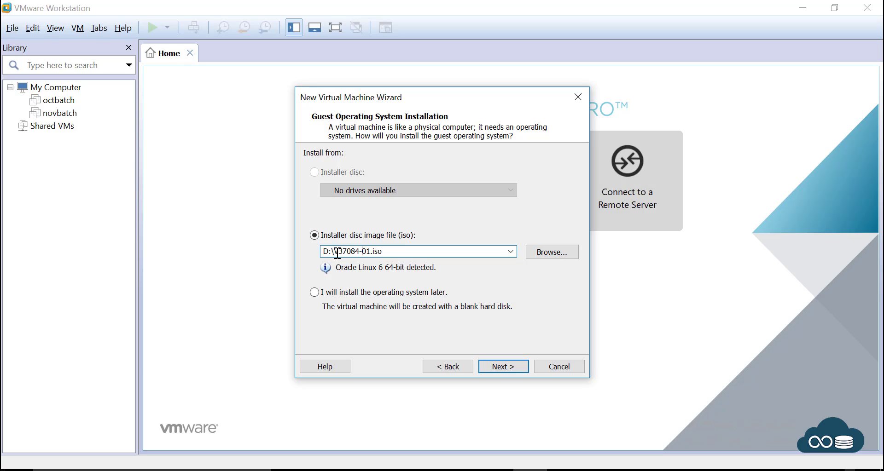
drag(322, 251, 398, 254)
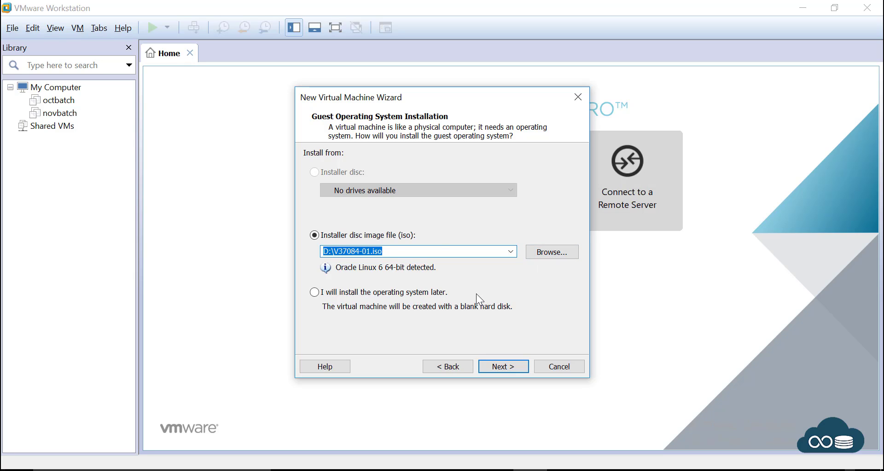
click(510, 364)
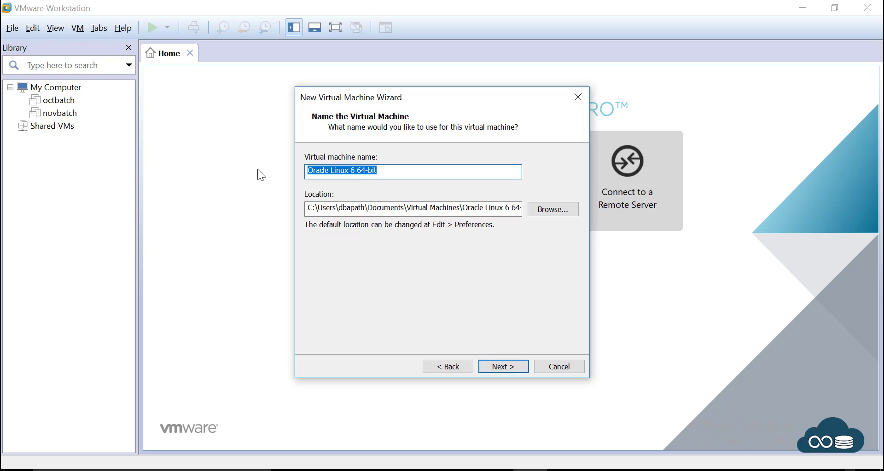
Step: Name the VM dbapath and create a dbapath folder on Local Disk (D:) for it
text(dbapath)
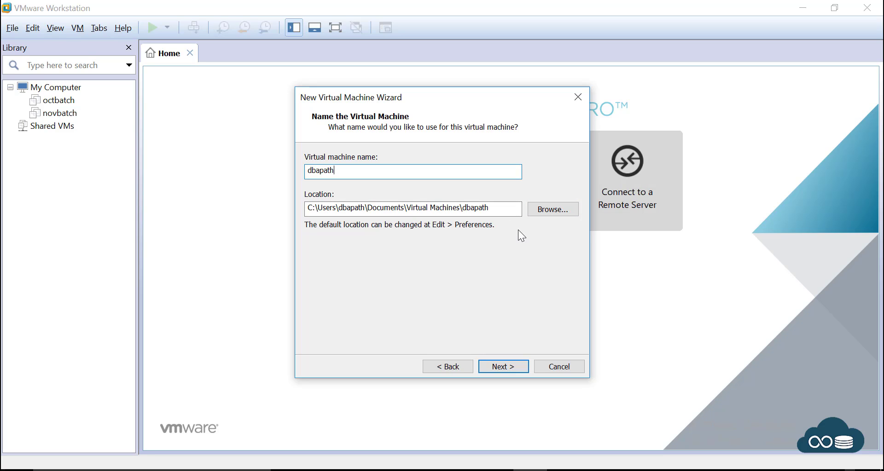
click(556, 212)
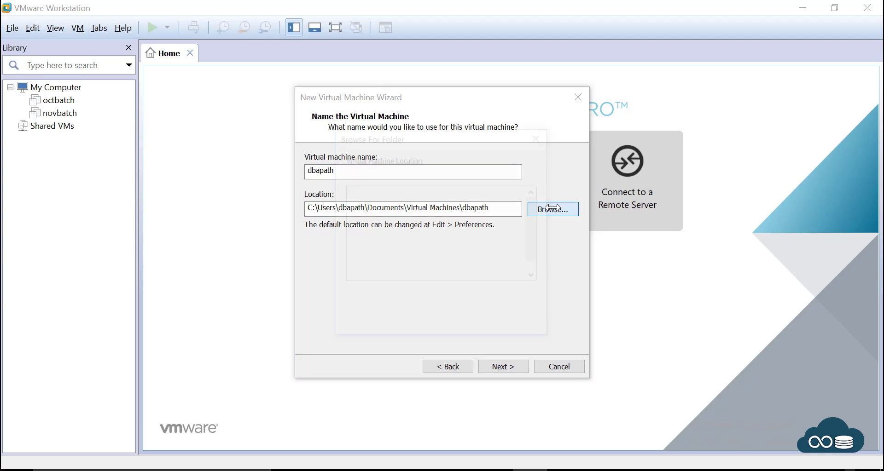
scroll(430, 244, down, 1)
scroll(430, 253, down, 2)
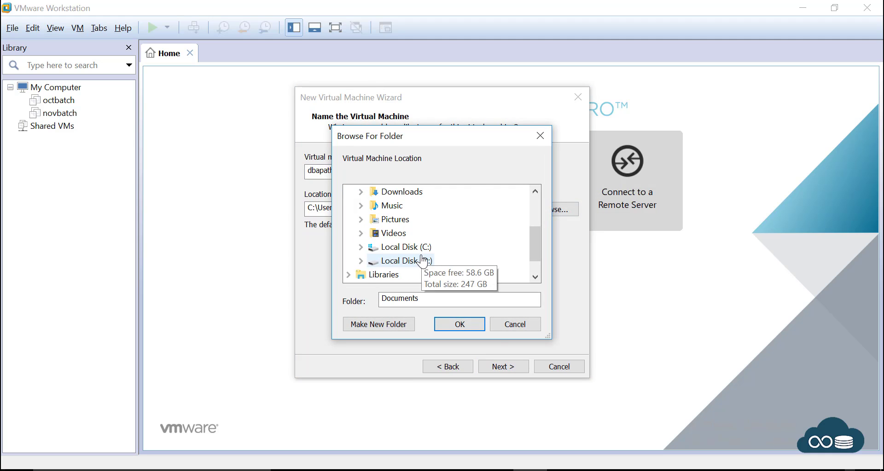
click(395, 240)
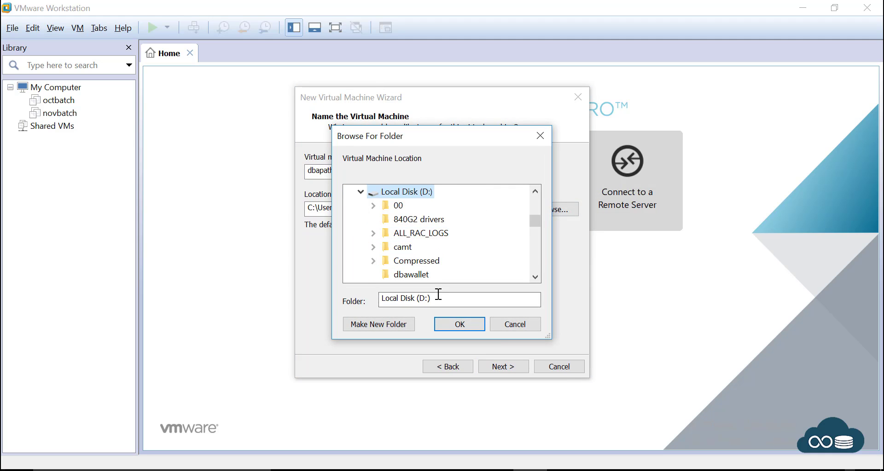
drag(443, 299, 379, 300)
key(Delete)
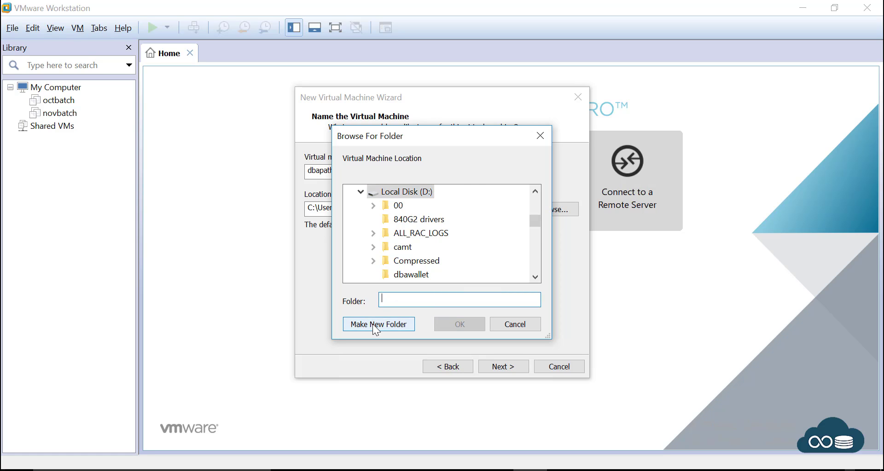
click(372, 324)
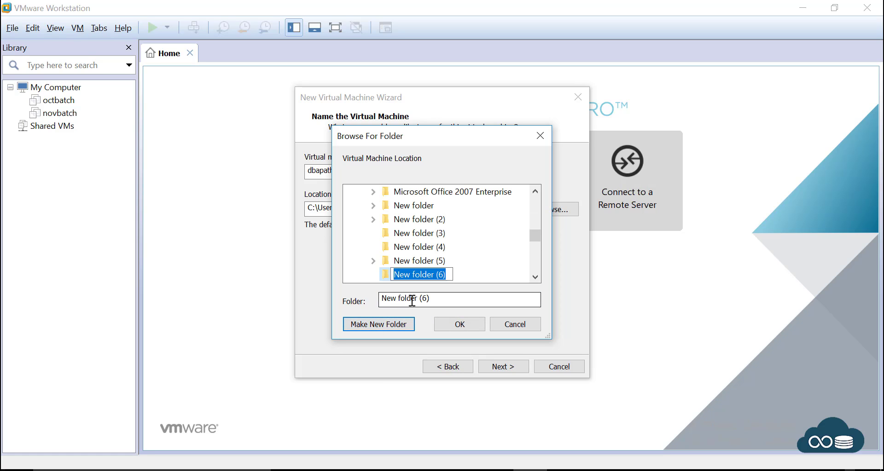
drag(451, 306, 350, 300)
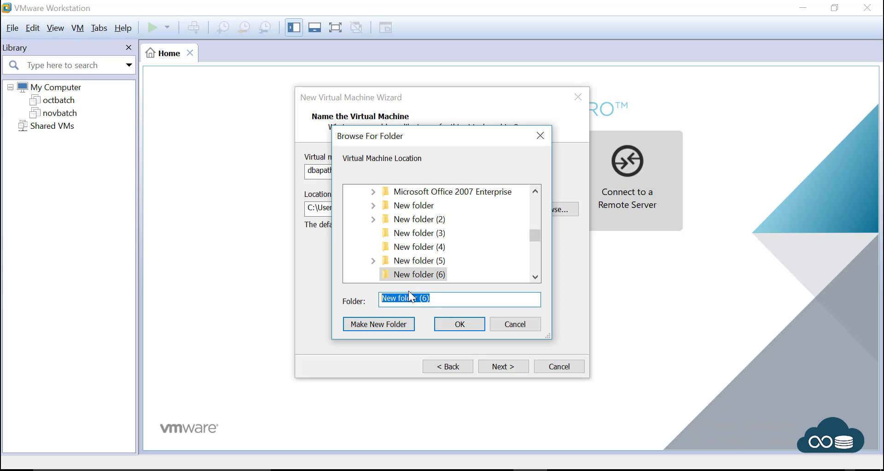
text(dbapath)
click(449, 327)
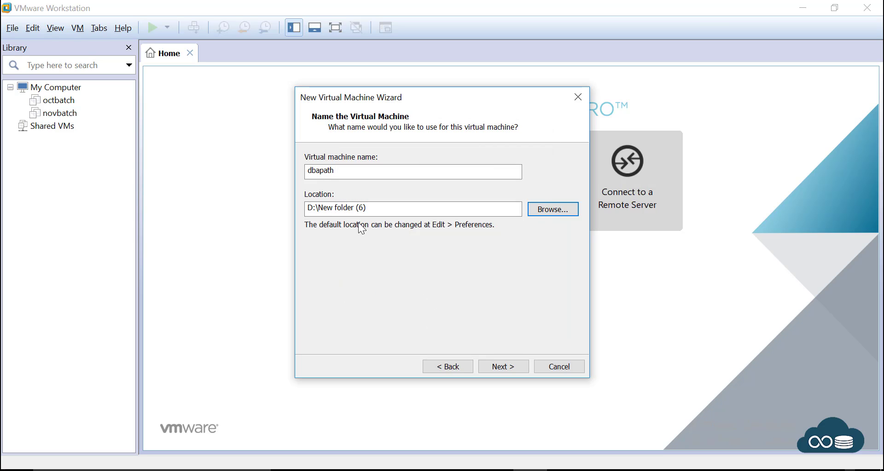
Step: Create the dbapath folder on drive D again and confirm D:\dbapath as the storage location
click(348, 207)
click(393, 207)
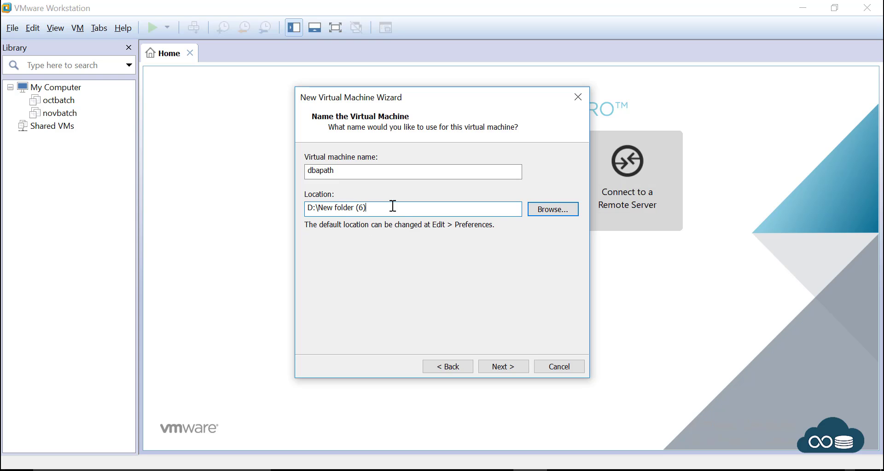
click(552, 210)
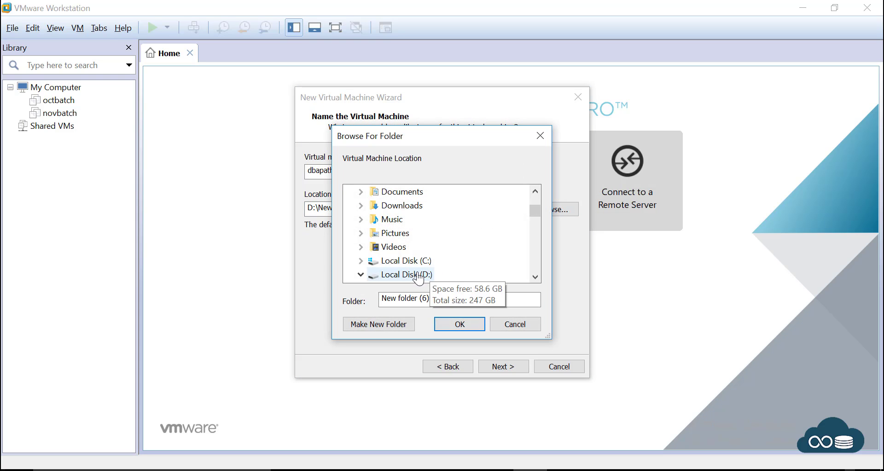
click(418, 276)
click(402, 326)
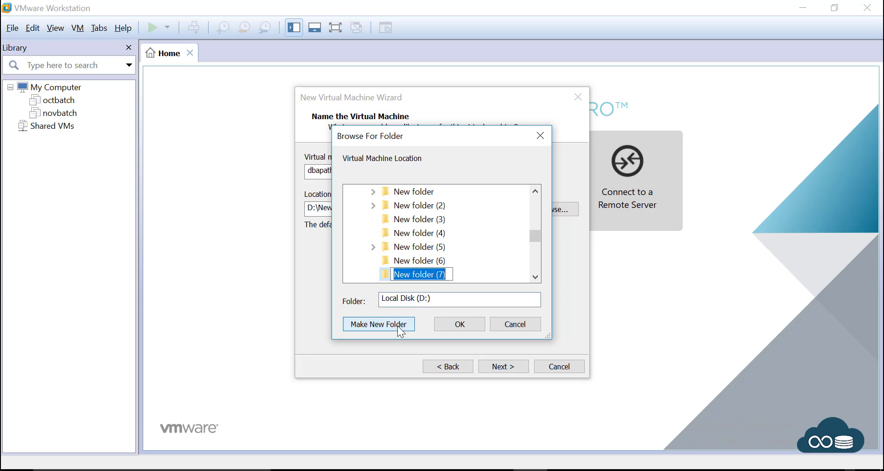
text(dbapath)
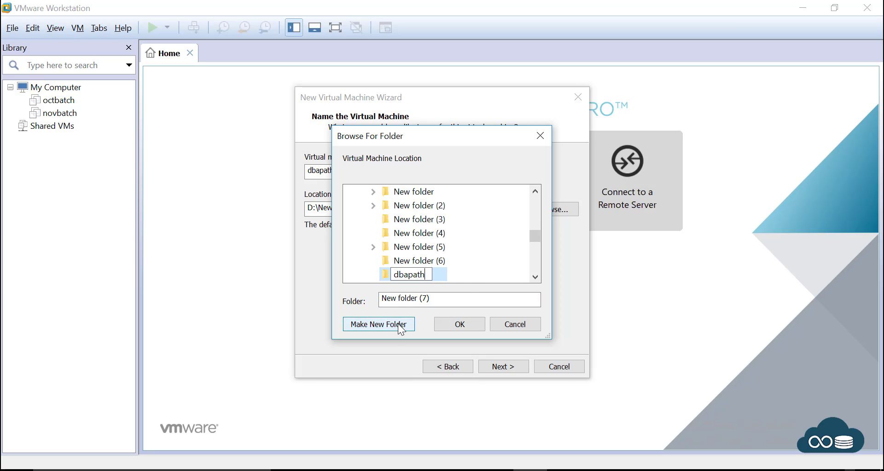
click(442, 277)
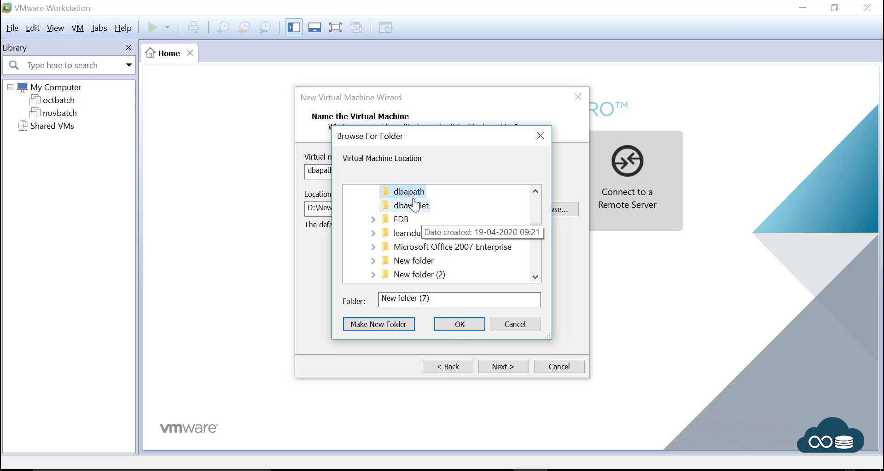
click(407, 191)
click(462, 327)
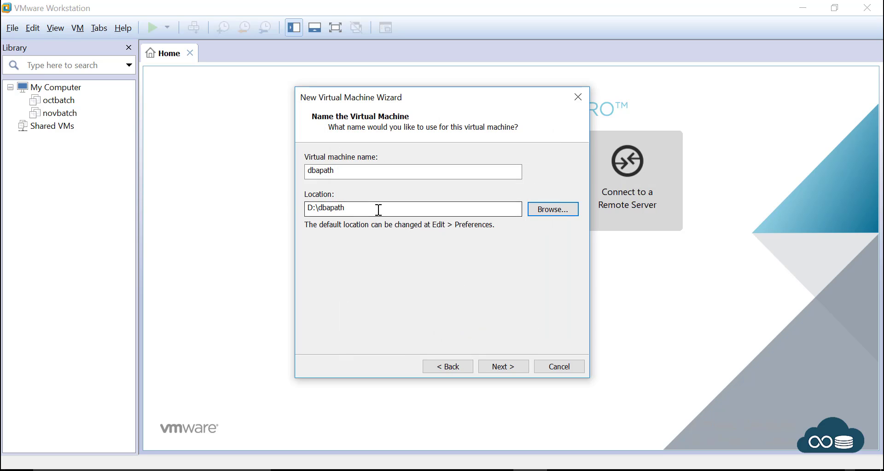
drag(378, 210, 266, 209)
Step: Raise the maximum disk size from 20 GB to 50 GB and finish creating the dbapath VM
click(358, 207)
click(496, 363)
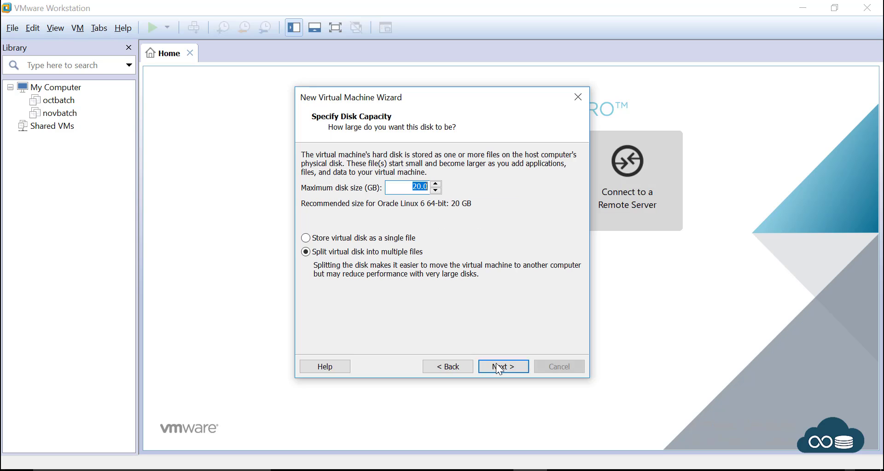
click(416, 190)
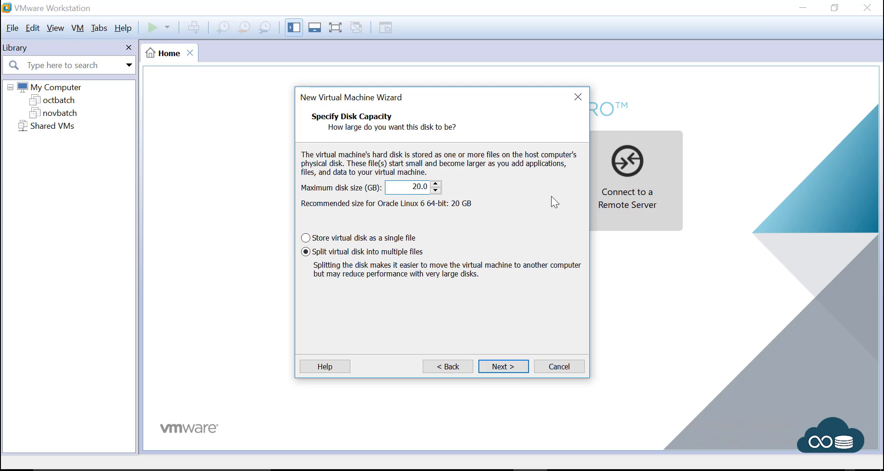
key(BackSpace)
text(5)
click(504, 371)
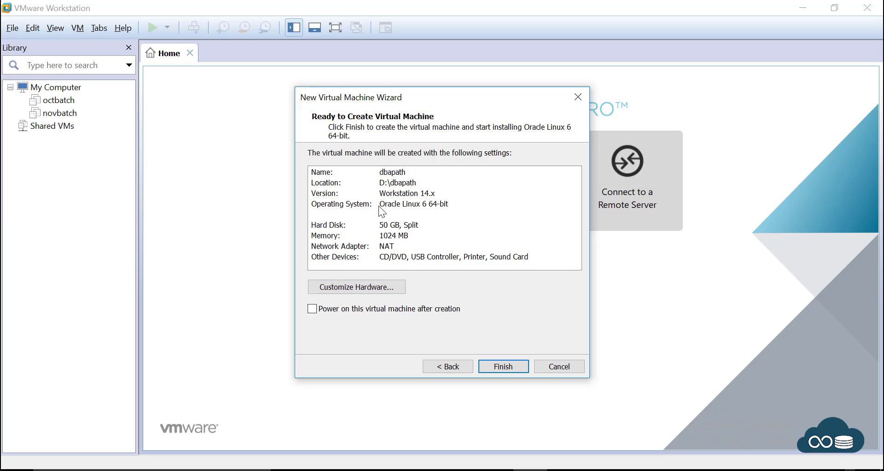
click(503, 372)
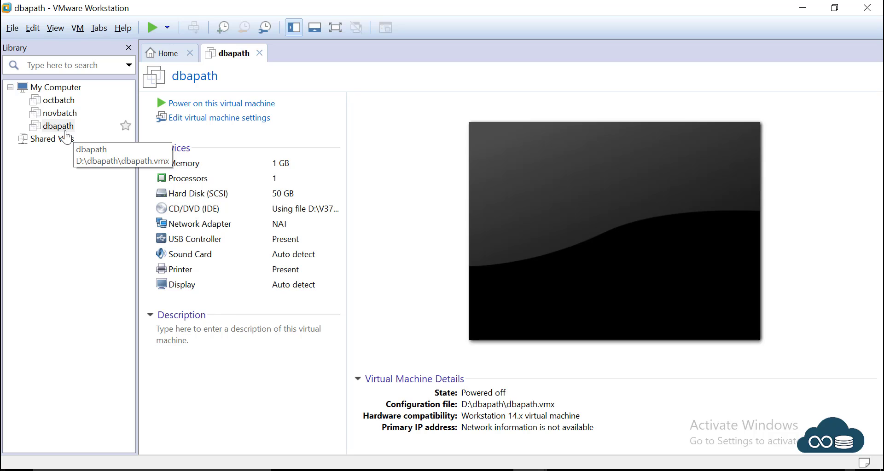
Step: Set the dbapath VM's memory to 4 GB (4096 MB) and save the settings
click(207, 119)
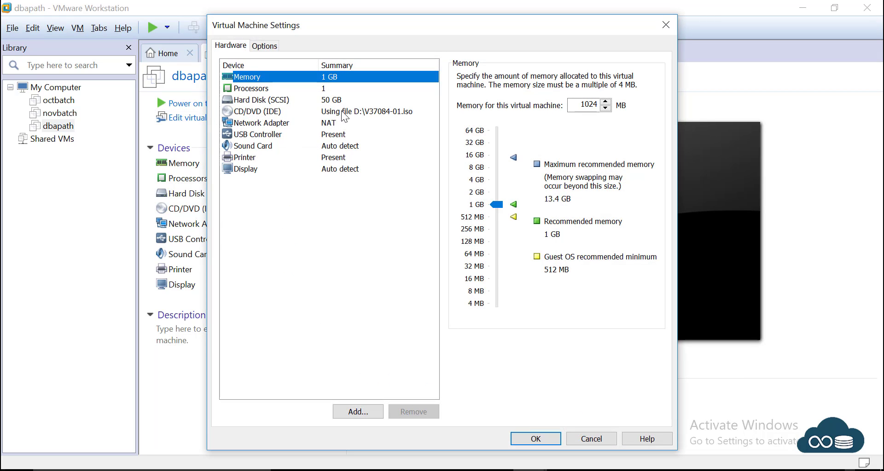
click(498, 204)
drag(498, 202, 499, 179)
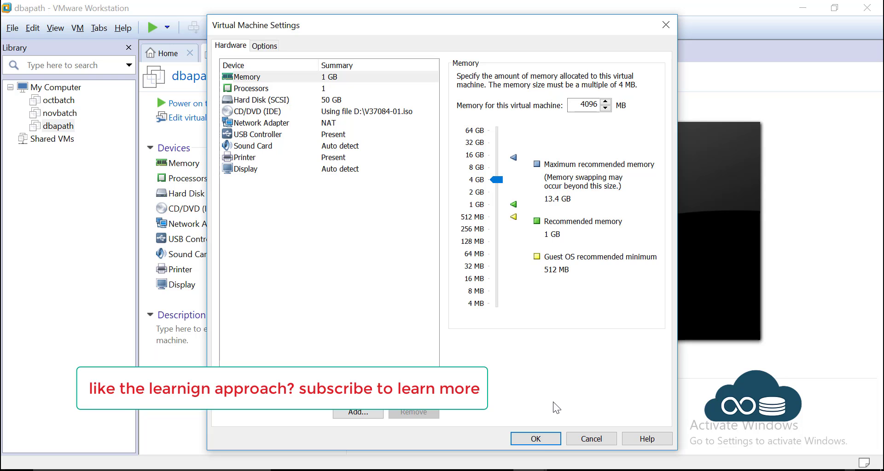
click(536, 440)
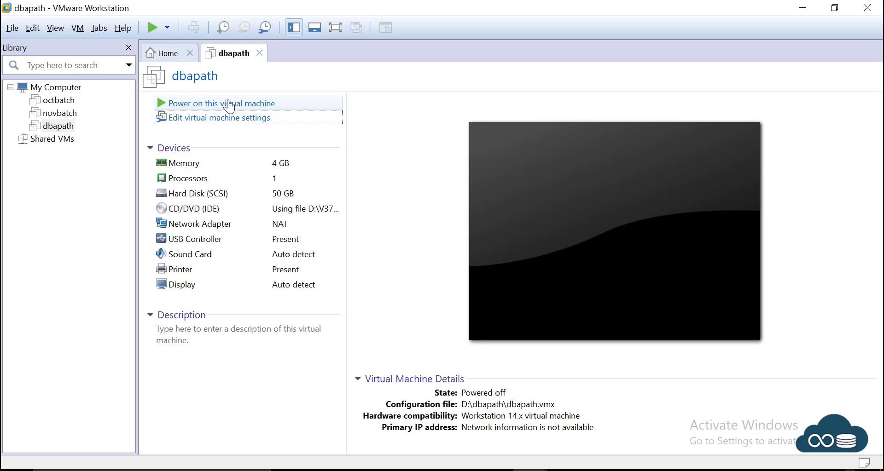
Step: Power on dbapath, choose Install or upgrade, skip the media test, and dismiss the unsupported-hardware warning
click(229, 105)
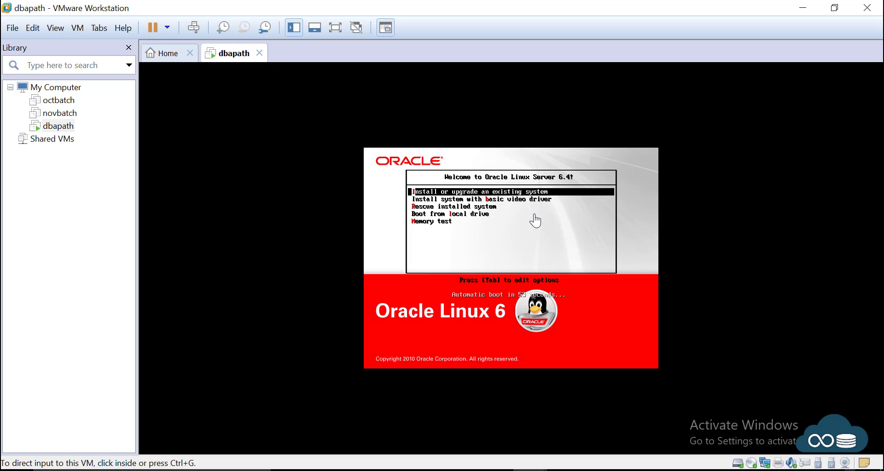
click(578, 159)
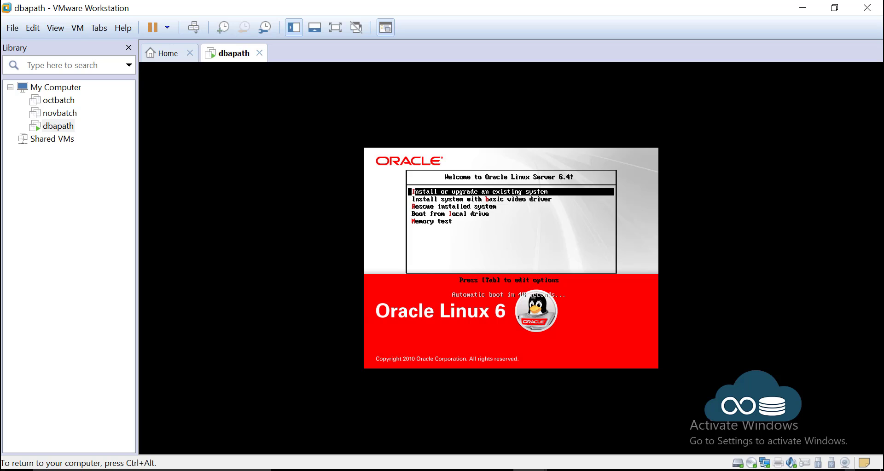
key(Return)
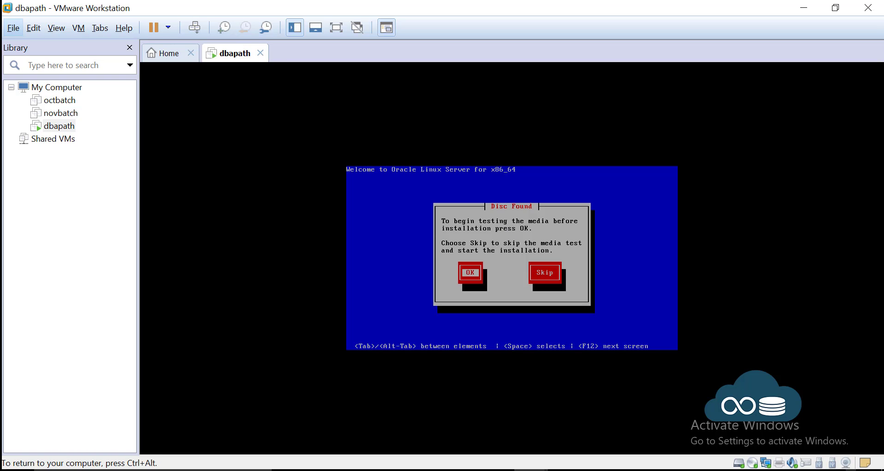
key(Tab)
key(Return)
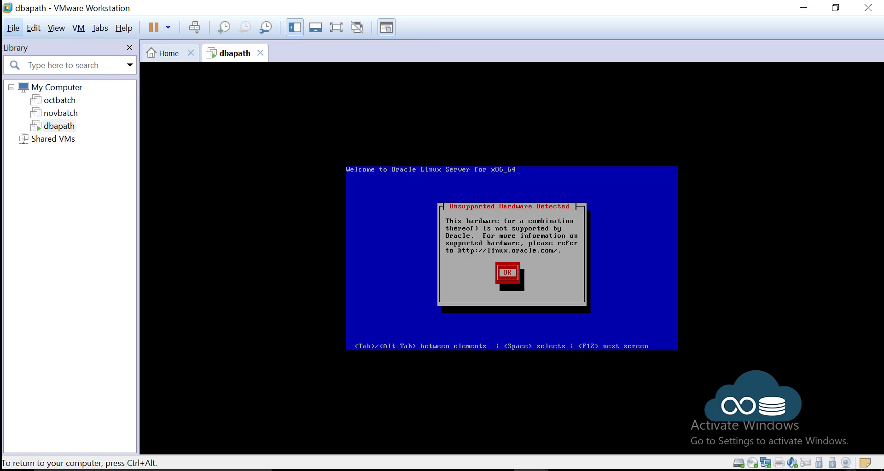
key(Return)
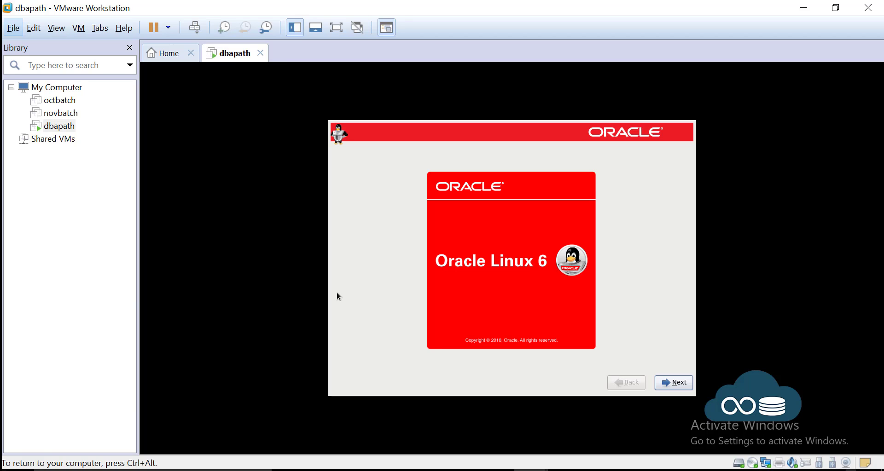
Step: Accept English language and U.S. English keyboard, then continue with Basic Storage Devices
click(682, 386)
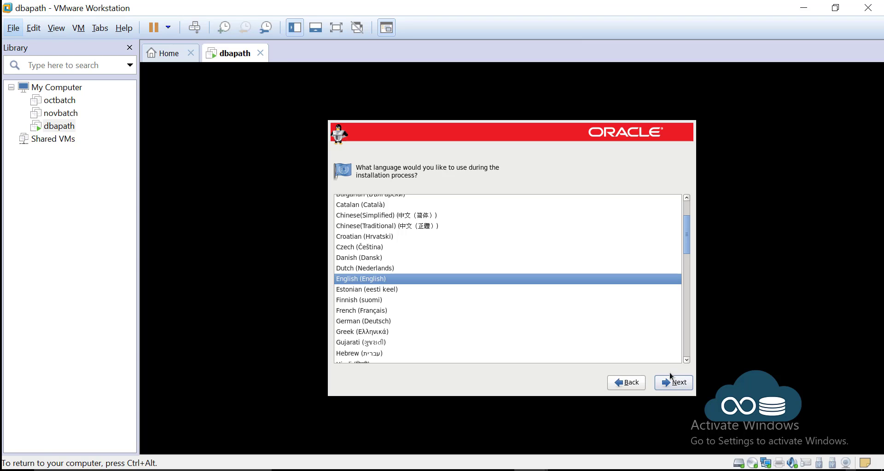
click(684, 387)
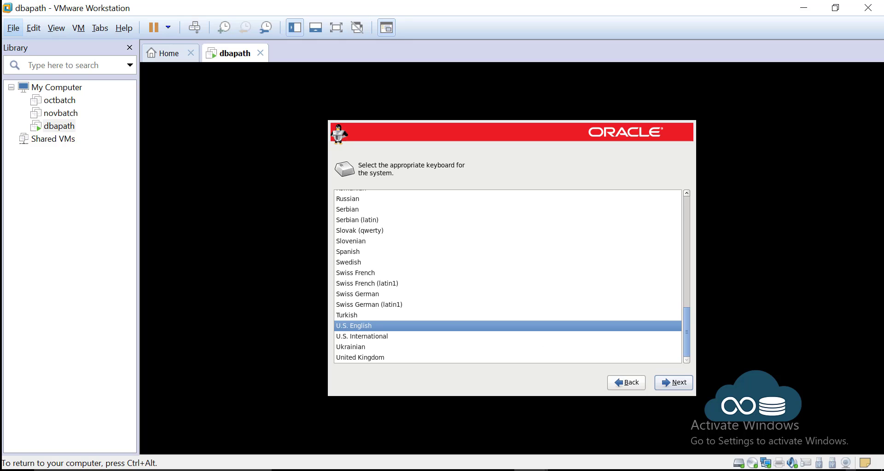
click(684, 388)
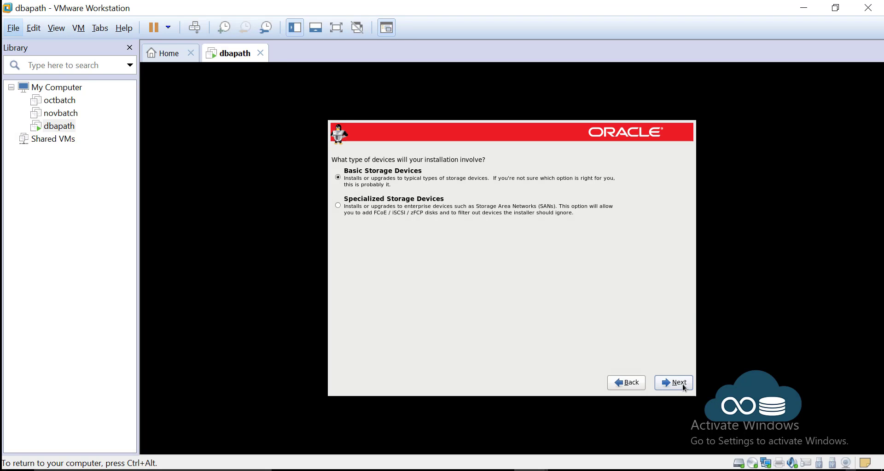
click(379, 178)
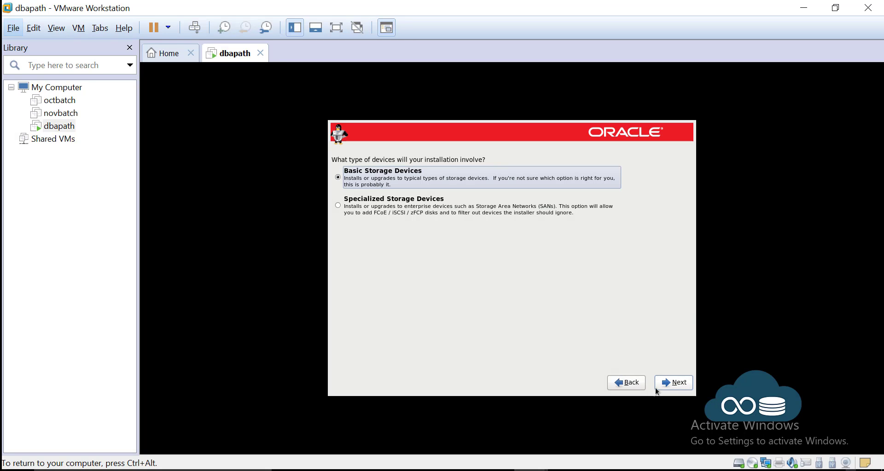
click(667, 384)
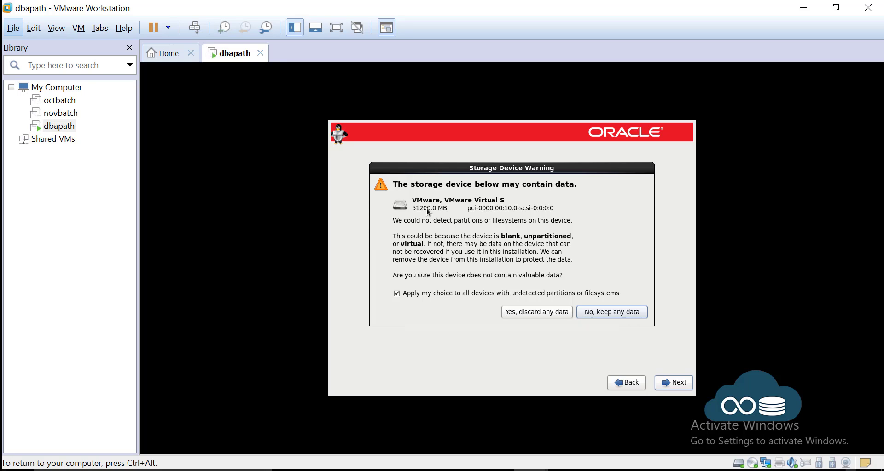
Step: Discard the disk's existing data, set the hostname to dbapath, and choose the Kathmandu time zone
click(527, 316)
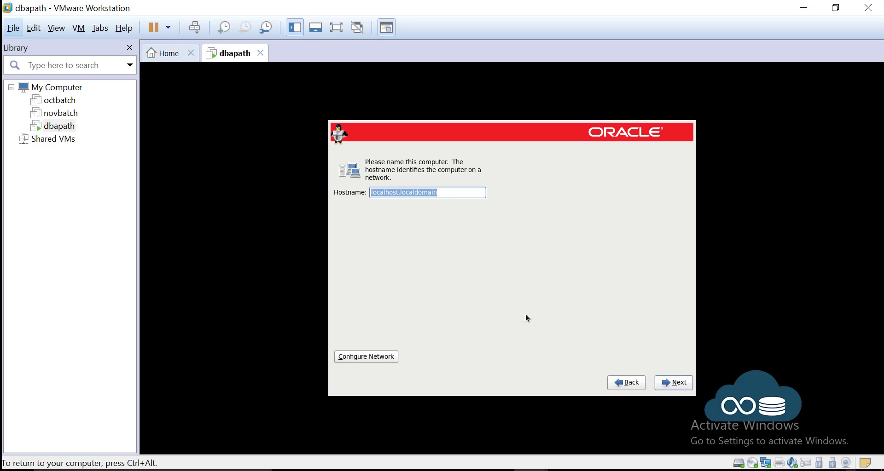
key(BackSpace)
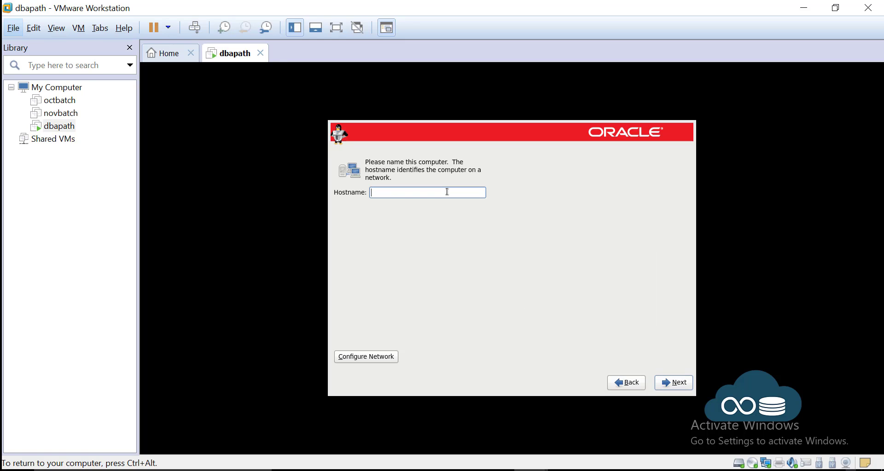
text(dbapath)
click(672, 389)
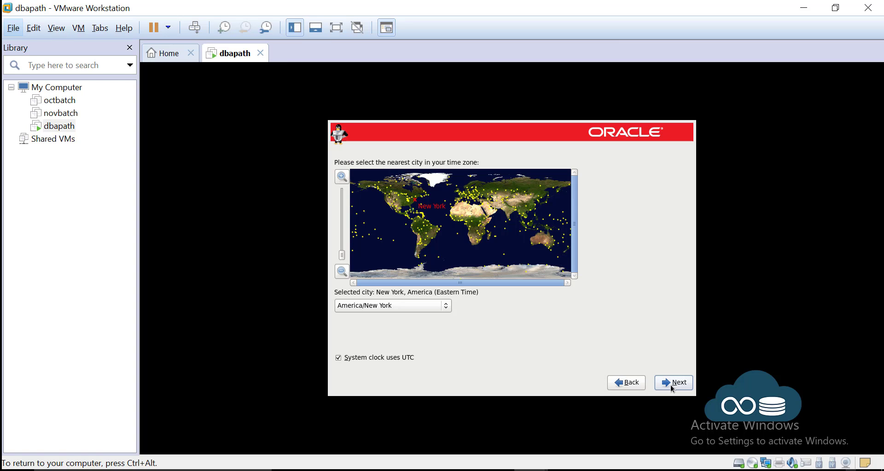
click(509, 210)
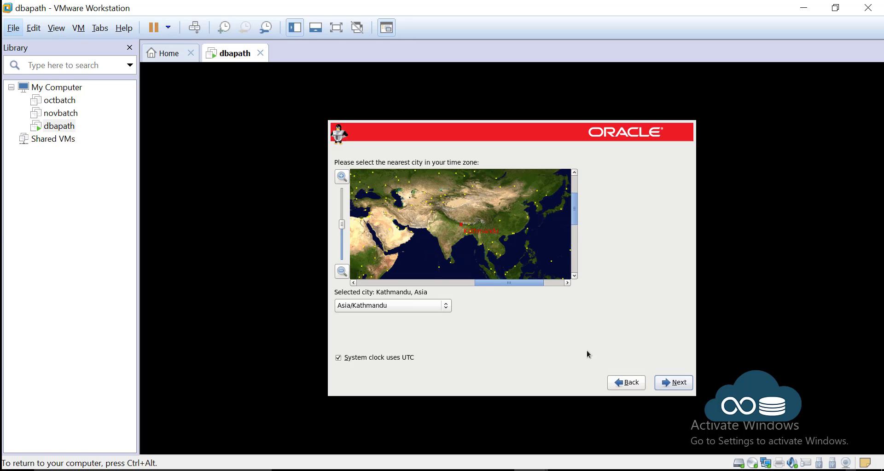
click(661, 387)
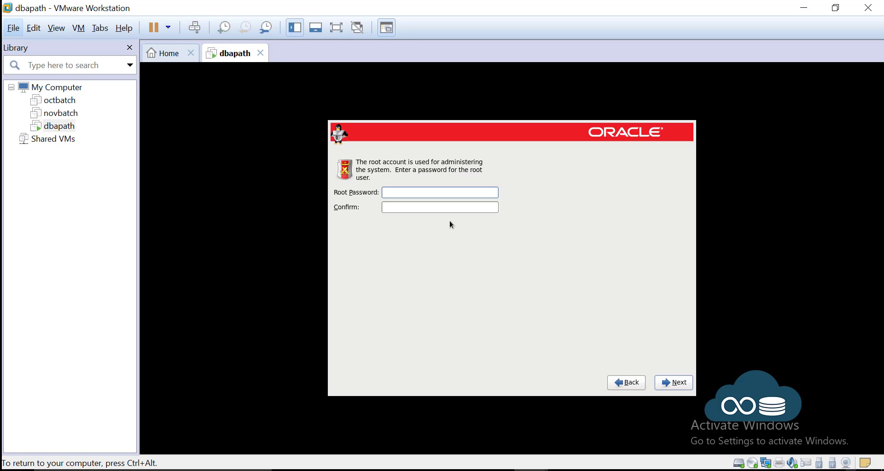
Step: Enter and confirm the root password, accepting it despite the weak-password warning
text(oracle)
key(Tab)
text(oracle)
click(665, 383)
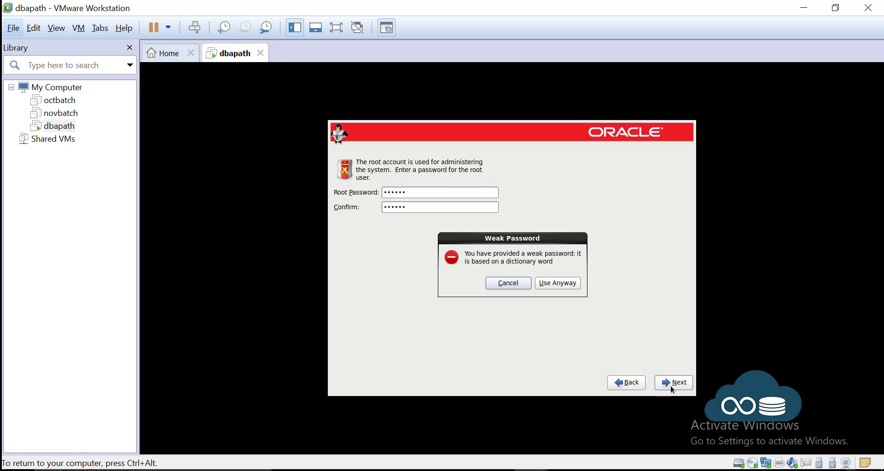
click(556, 284)
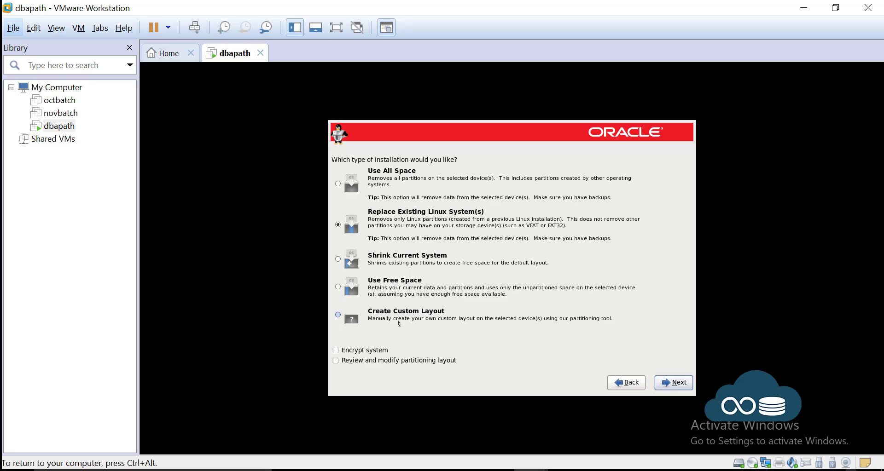
Step: Choose Create Custom Layout and select the 51199 MB of free space on sda
click(392, 318)
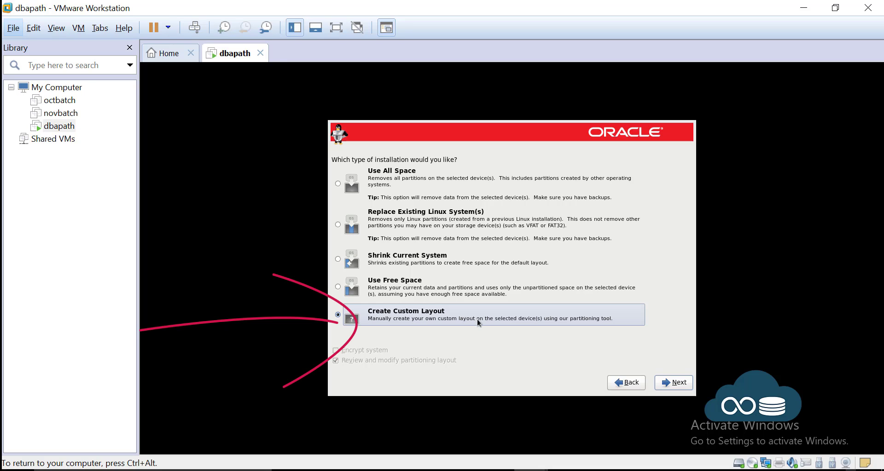
click(672, 383)
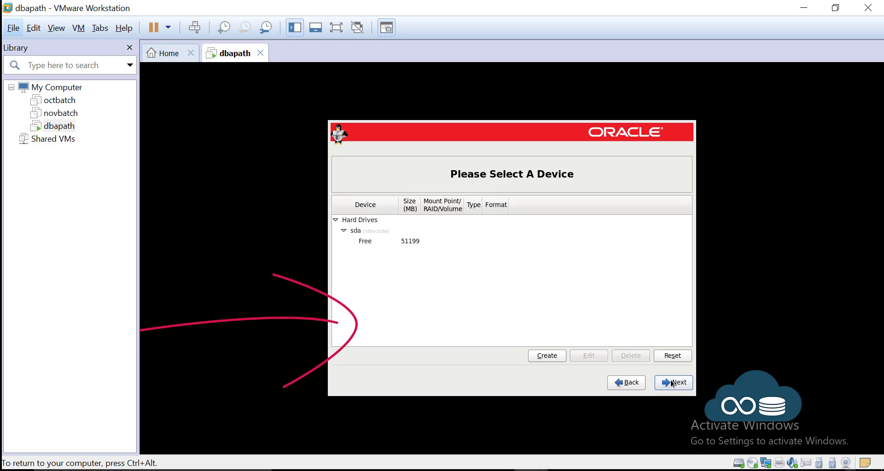
click(408, 246)
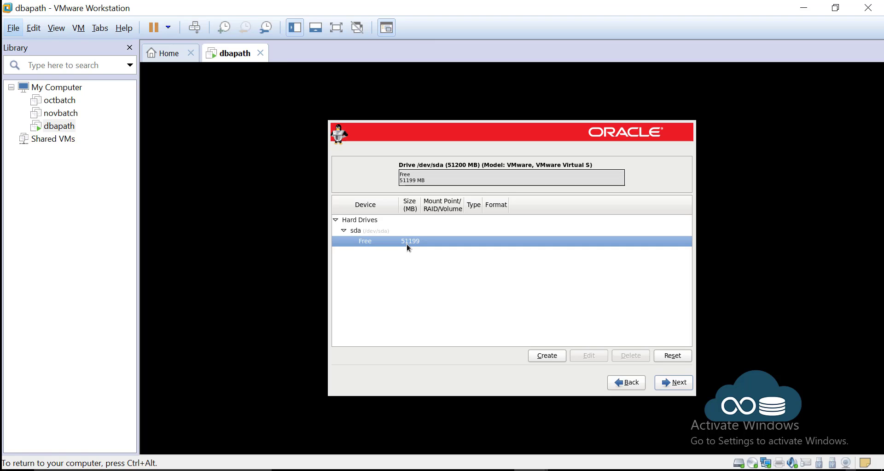
Step: Create a standard 8000 MB swap partition (sda1) on the free space
click(555, 356)
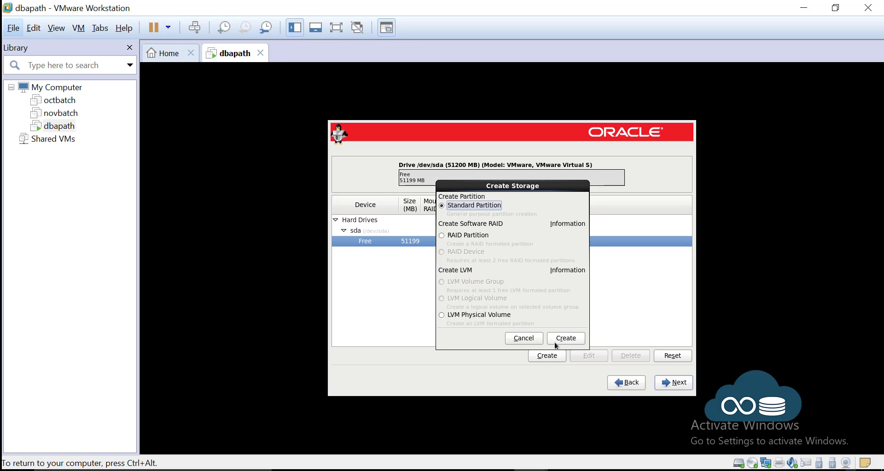
click(564, 339)
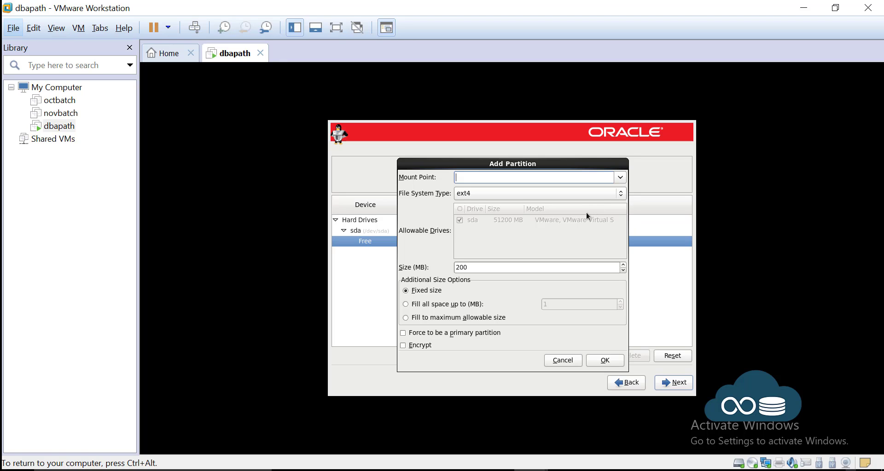
click(580, 192)
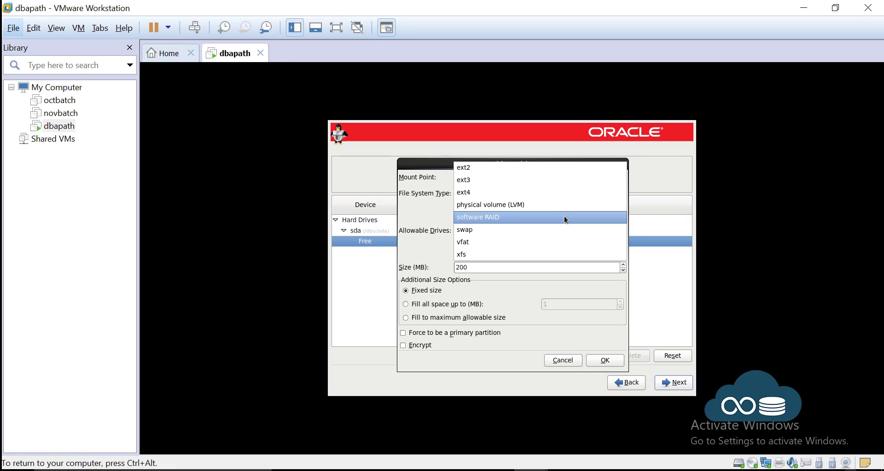
click(544, 234)
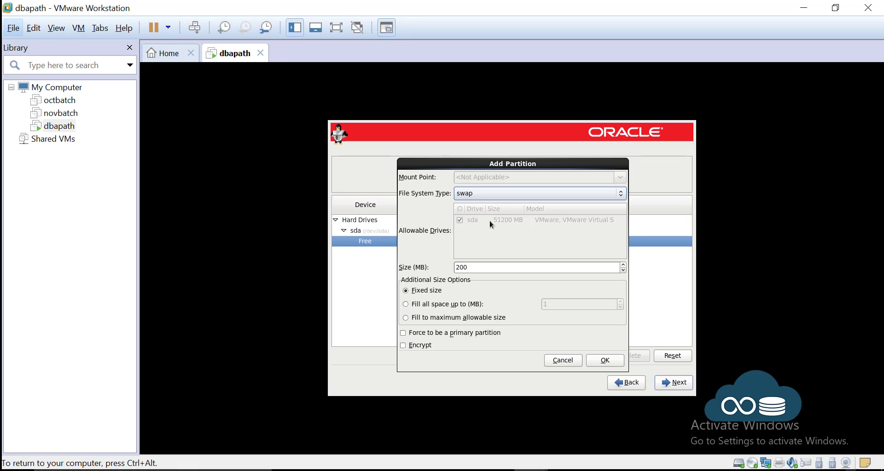
click(500, 198)
click(498, 194)
key(Tab)
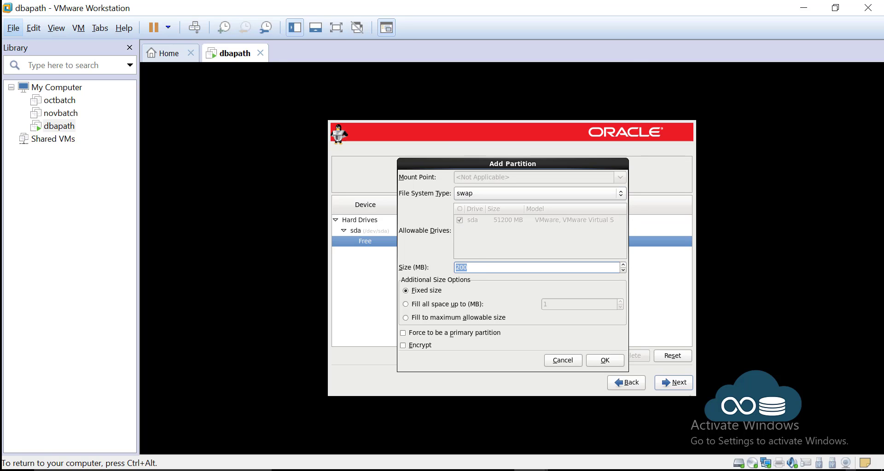
text(8000)
click(606, 360)
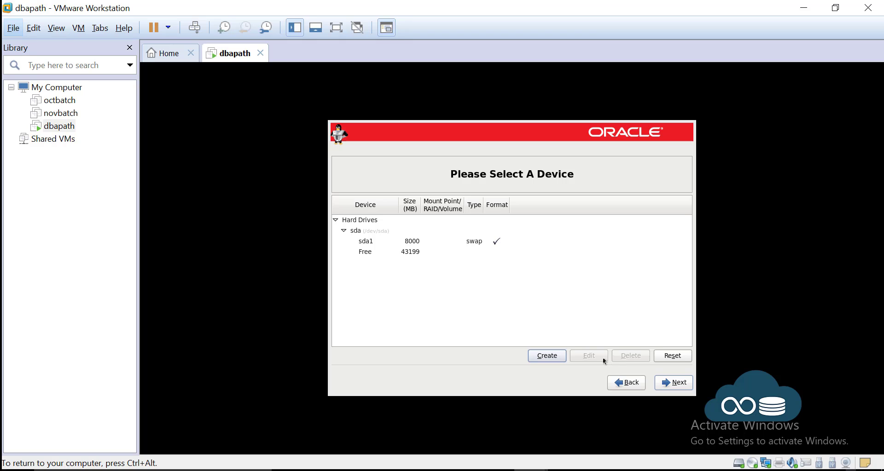
Step: Create a standard partition mounted at / that fills the remaining 43199 MB as ext4 (sda2)
click(411, 252)
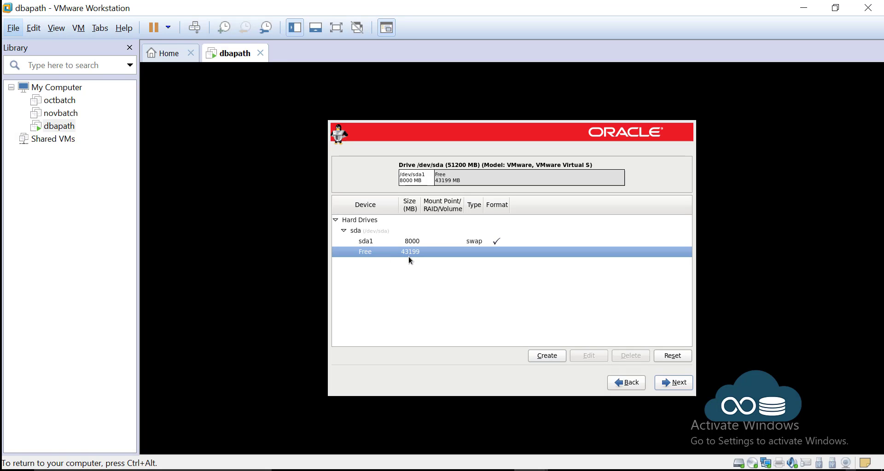
click(551, 358)
click(561, 340)
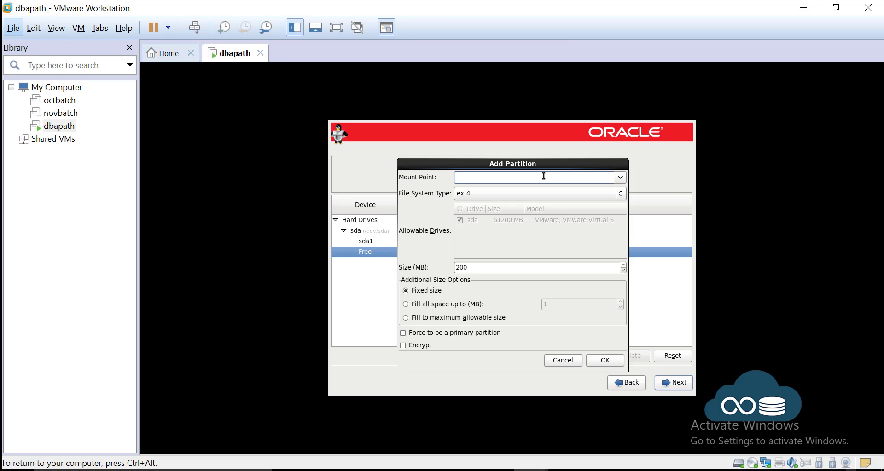
click(618, 178)
click(488, 191)
drag(474, 179, 451, 180)
click(440, 322)
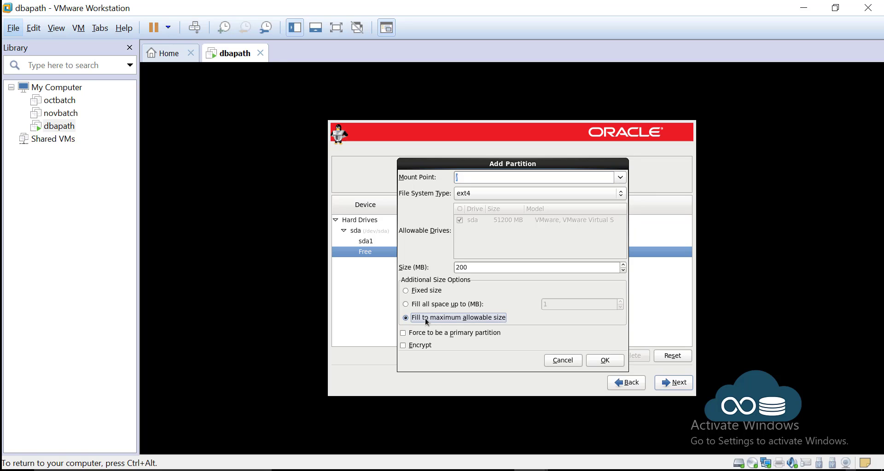
click(593, 361)
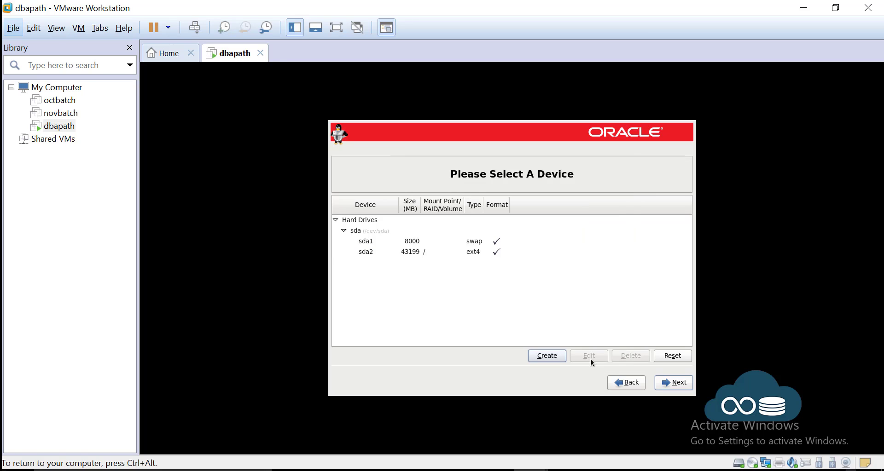
click(411, 252)
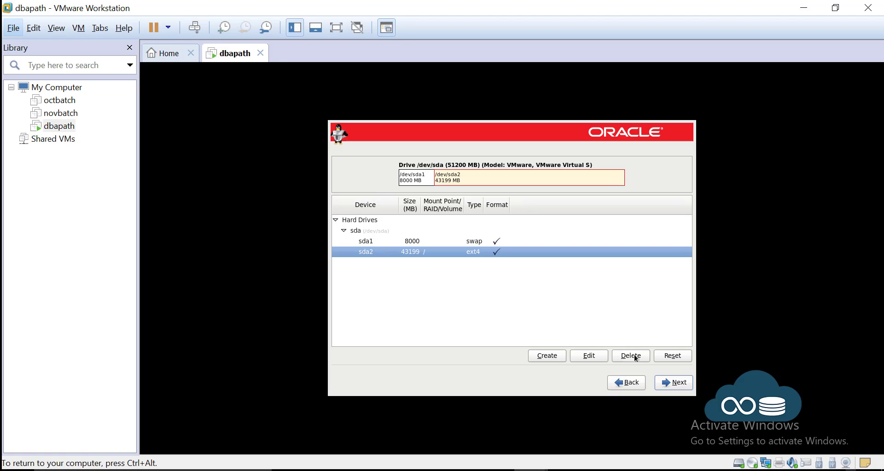
Step: Accept the 8000 MB swap and ext4 root layout, format and write it, keeping the default boot loader
click(673, 383)
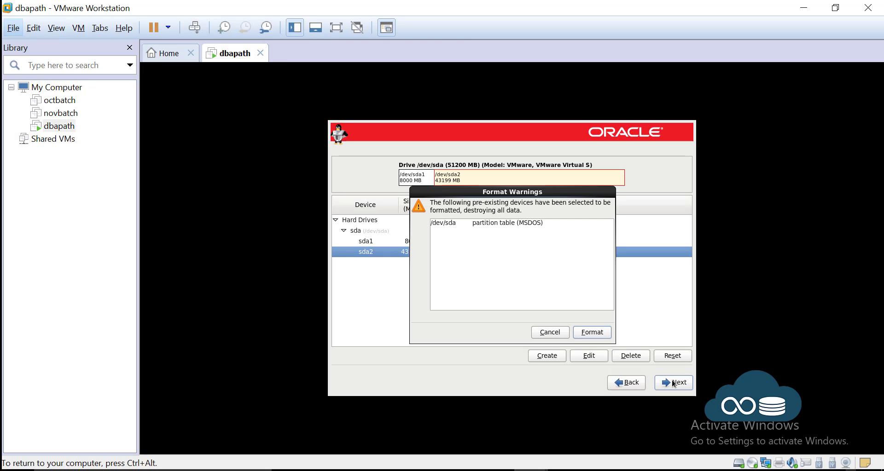
click(592, 333)
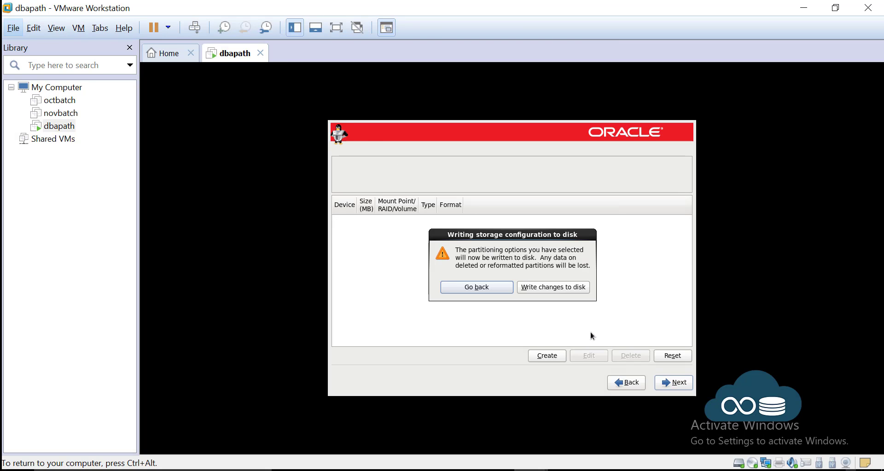
click(561, 288)
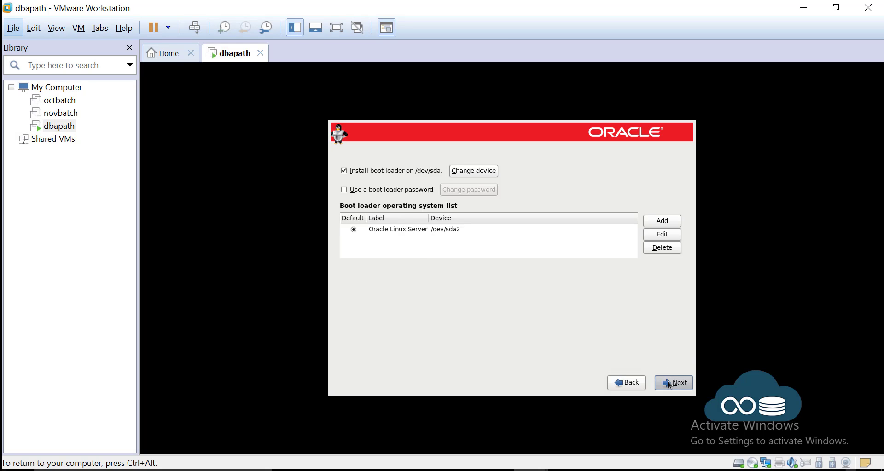
click(668, 383)
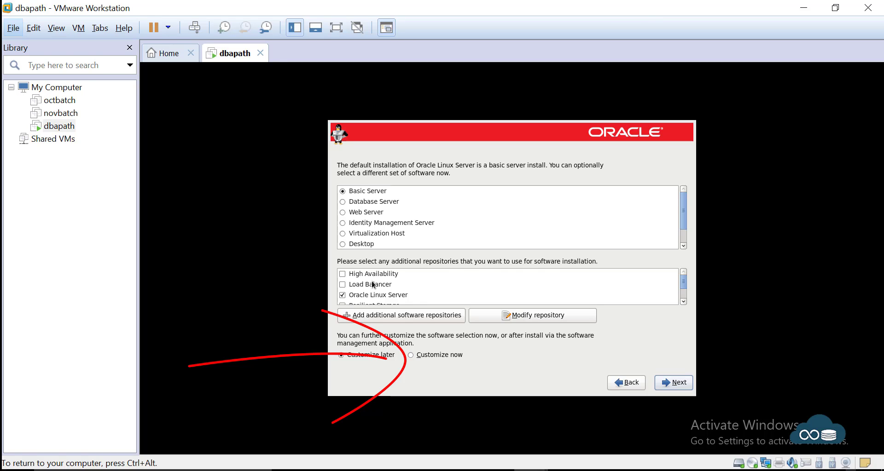
Step: Keep Basic Server but choose Customize now, moving on to the package groups
scroll(383, 283, down, 1)
scroll(387, 306, down, 1)
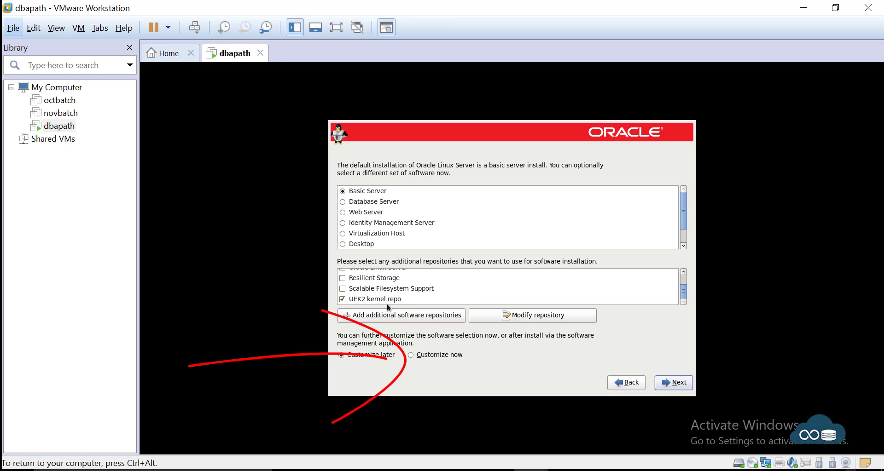
scroll(399, 300, up, 3)
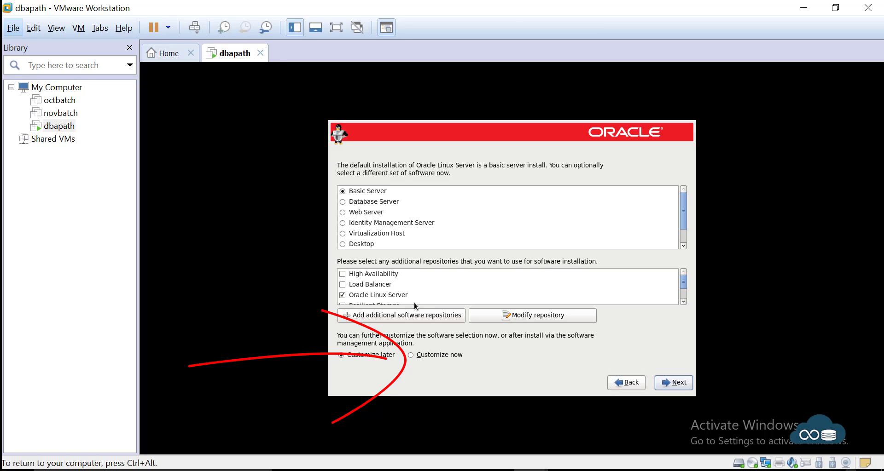
scroll(415, 306, down, 1)
click(448, 357)
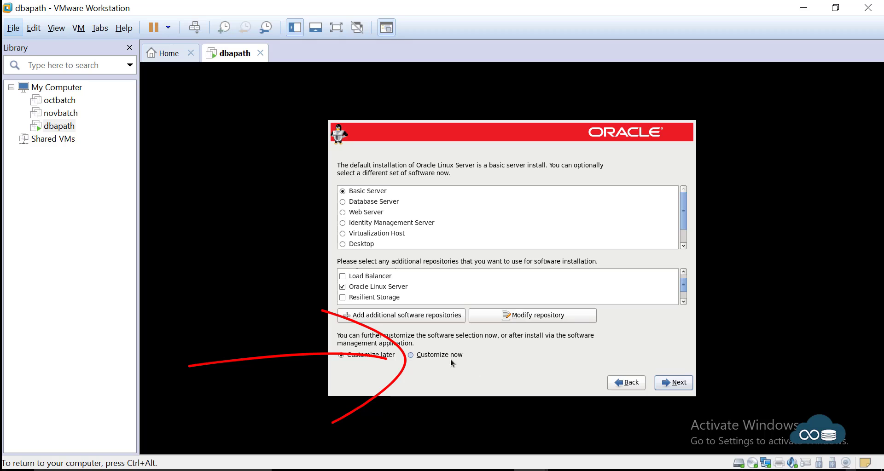
click(685, 388)
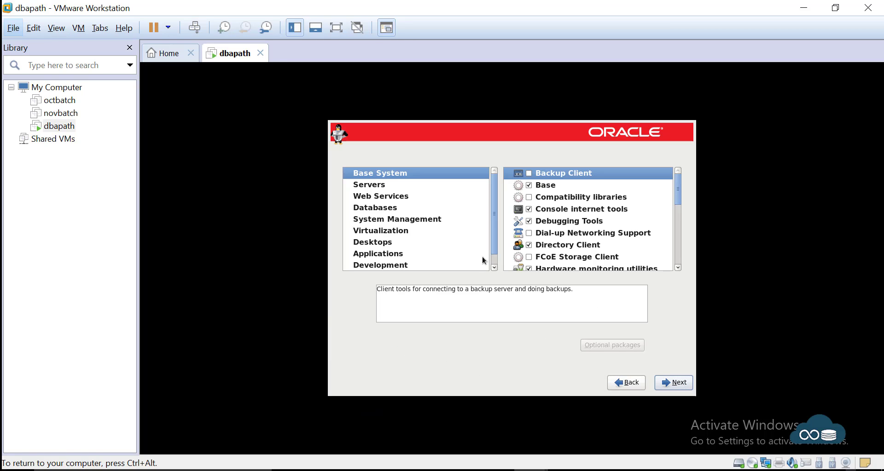
Step: Browse the Servers, Databases, System Management and Web Services categories, then open Desktops
click(406, 186)
click(408, 207)
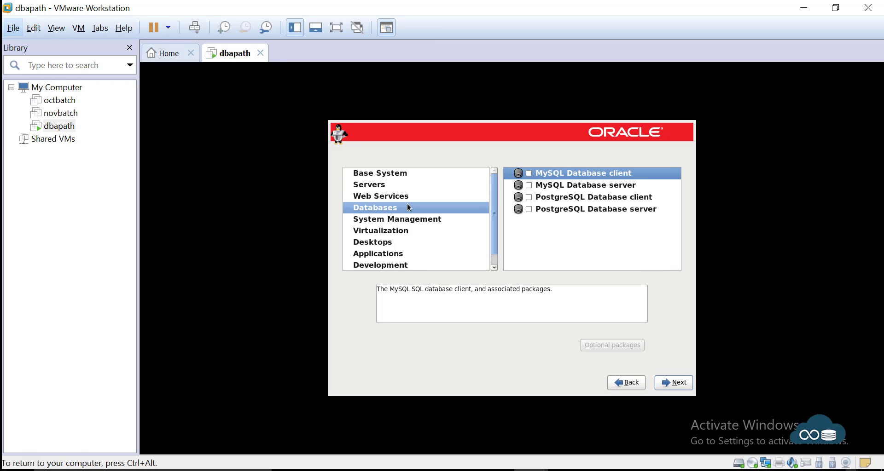
click(407, 221)
click(406, 244)
click(406, 256)
click(401, 219)
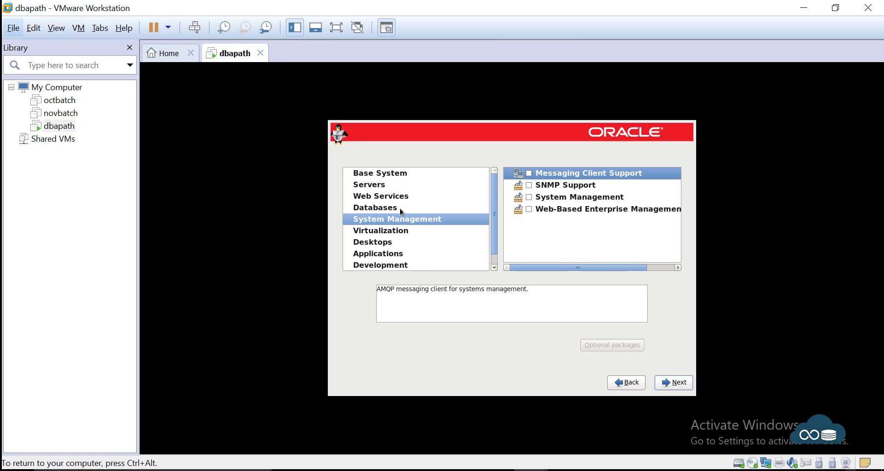
click(399, 208)
click(397, 197)
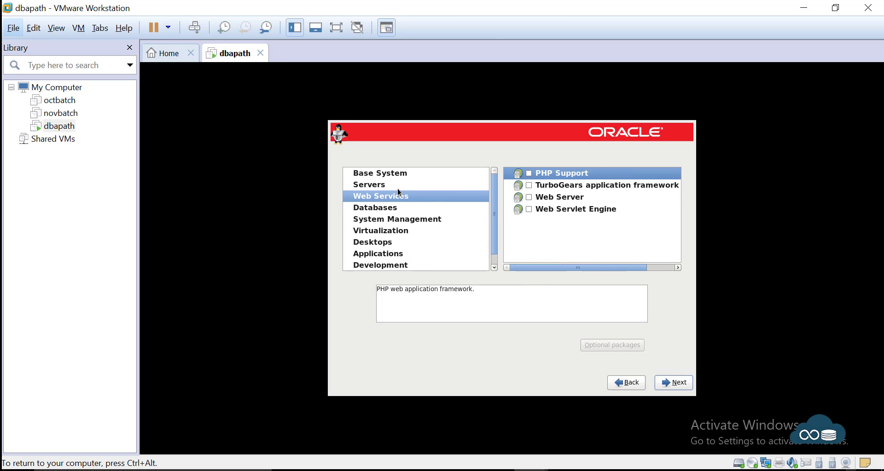
click(392, 244)
Step: Tick every Desktops group, from Desktop and Fonts through KDE Desktop and X Window System
click(529, 173)
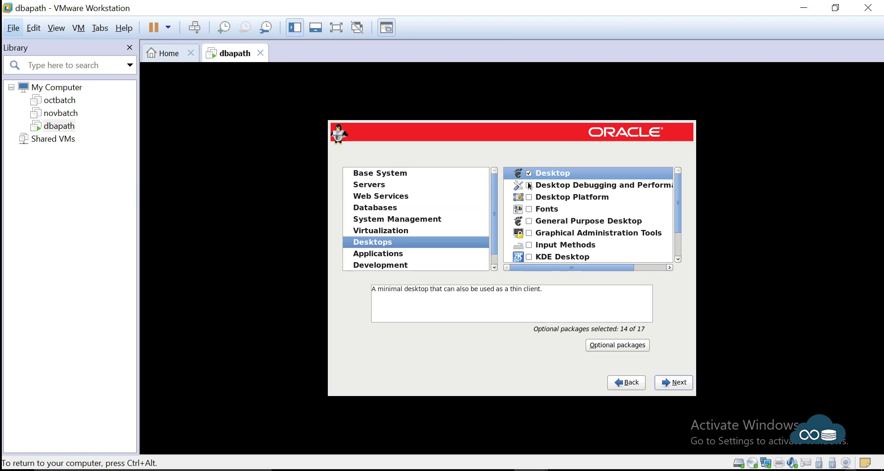
click(529, 185)
click(529, 197)
click(529, 209)
click(529, 221)
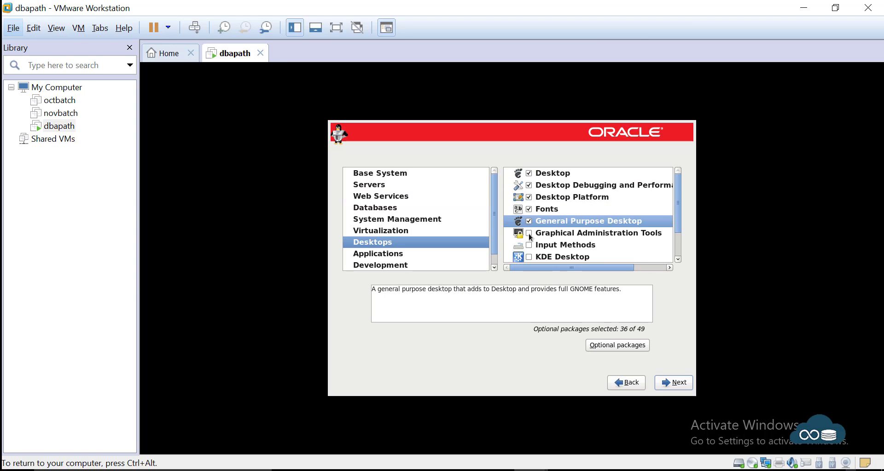
click(529, 234)
click(529, 246)
scroll(529, 249, down, 2)
click(529, 226)
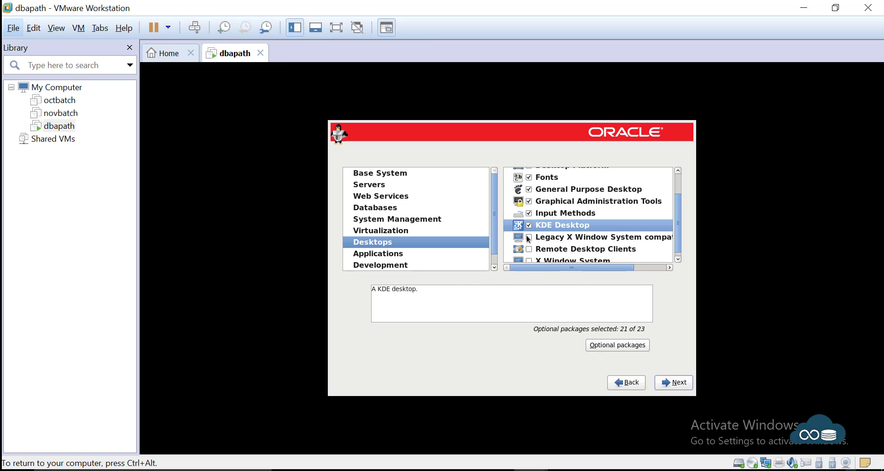
click(529, 237)
click(529, 249)
click(529, 260)
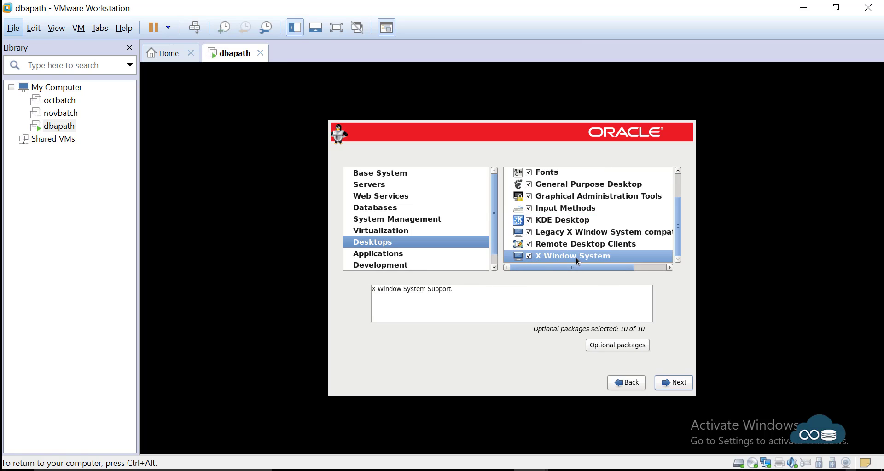
Step: Recheck the Web Services, Servers and Base System categories, then confirm the selection for dependency checking
click(367, 197)
click(370, 185)
click(372, 174)
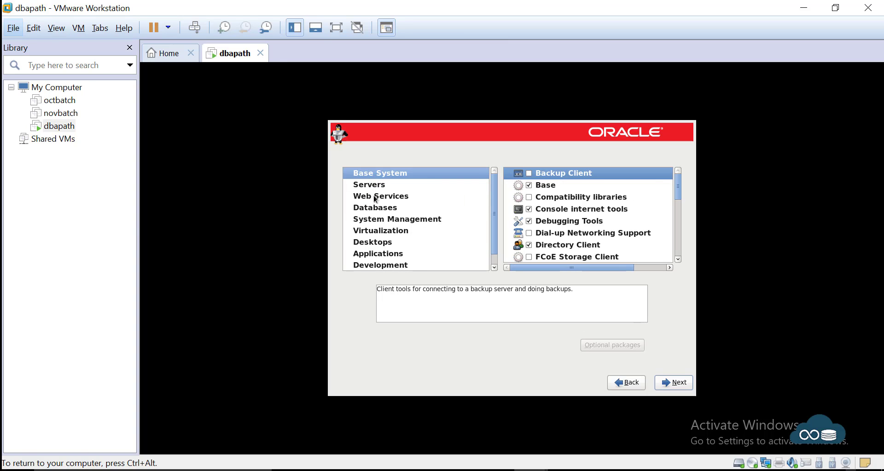
click(376, 198)
click(375, 244)
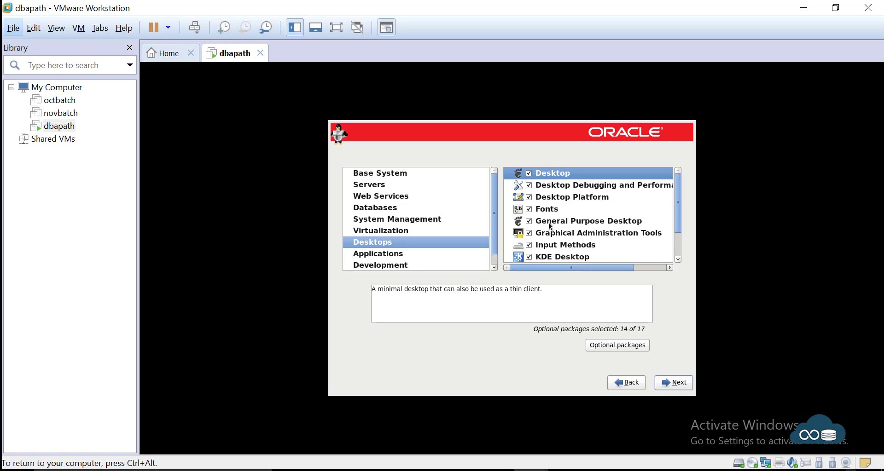
click(670, 384)
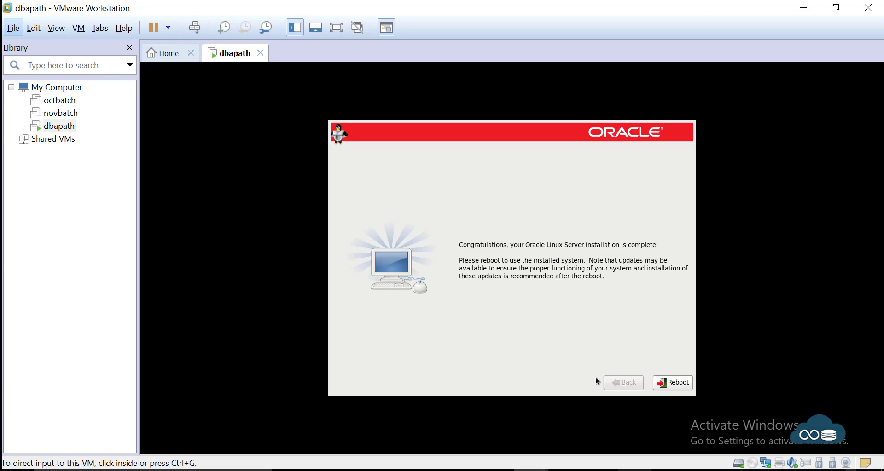
Step: Reboot the VM from the installation complete page
click(672, 385)
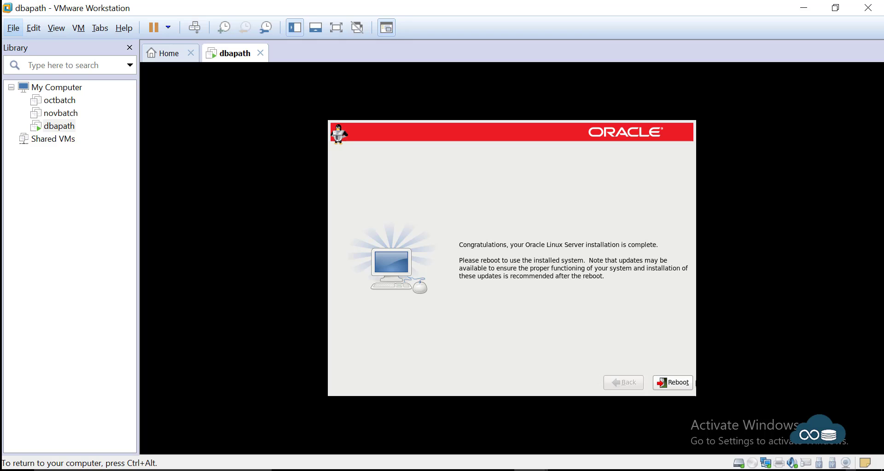
click(662, 385)
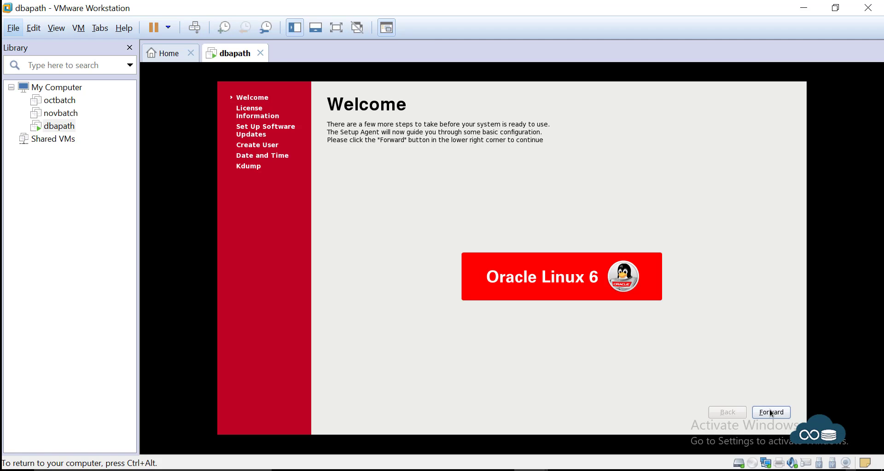
Step: Go past Welcome, License, Updates and Create User without creating a user
click(771, 413)
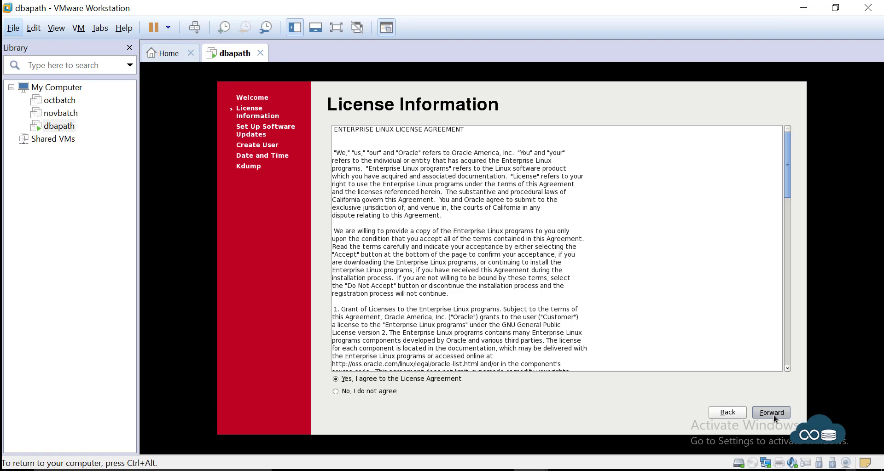
click(773, 415)
click(772, 416)
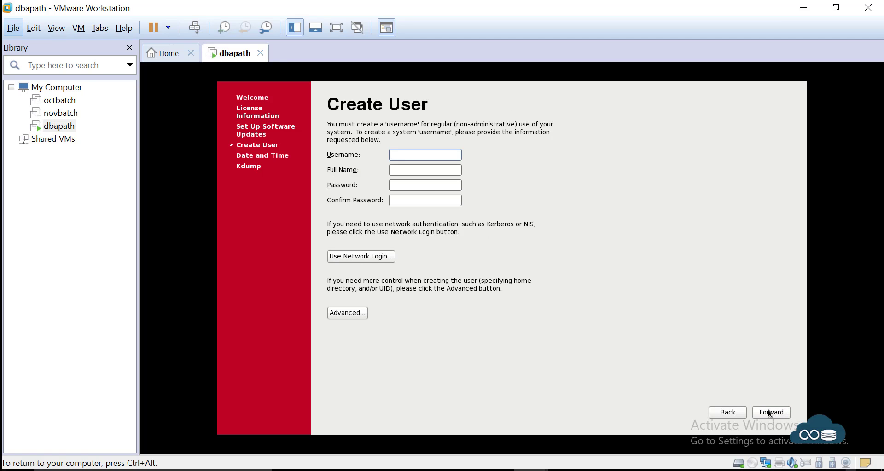
click(770, 413)
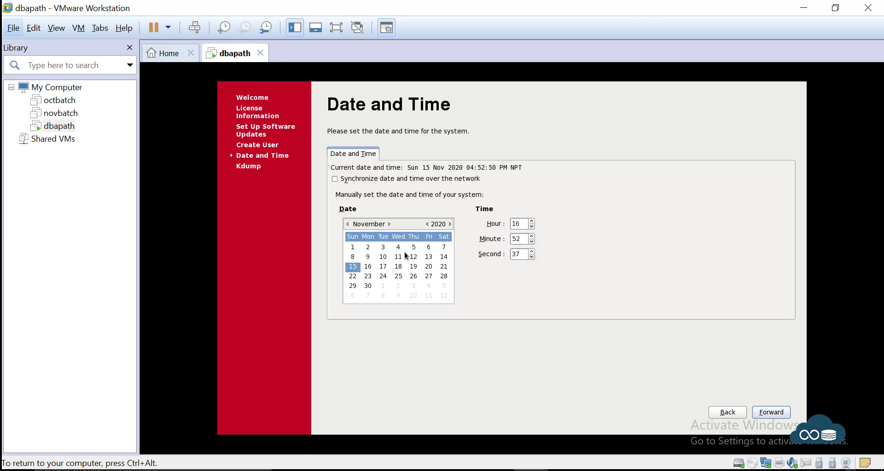
Step: Enter the clock time as 11:07:49
double_click(520, 228)
text(11)
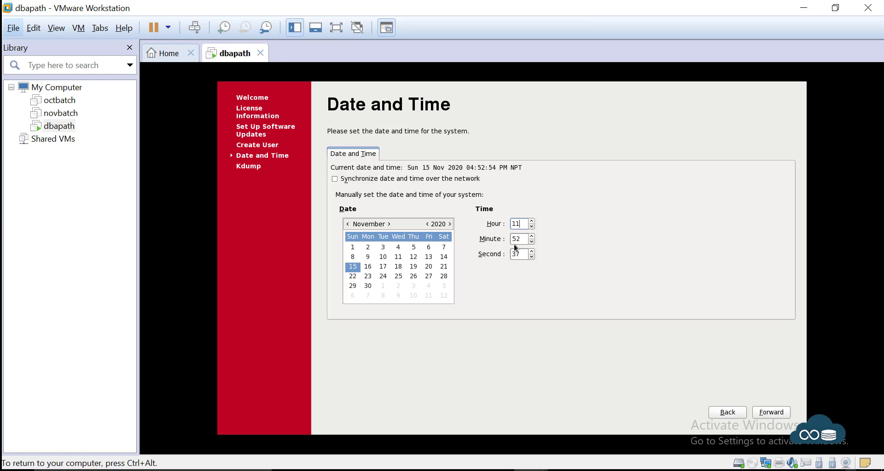
click(517, 239)
key(shift+Home)
text(07)
key(Tab)
text(49)
Step: Correct the time to 11:08:20 and finish setup with kdump left disabled
double_click(513, 239)
text(08)
double_click(519, 255)
text(20)
click(772, 412)
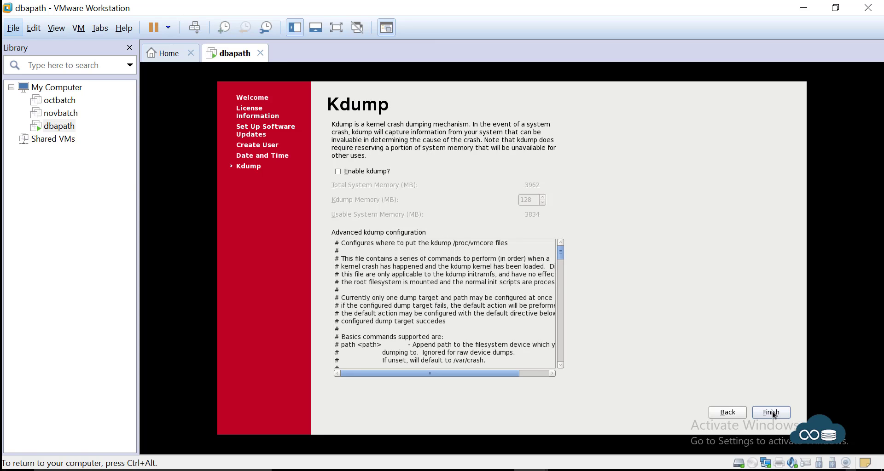
click(774, 414)
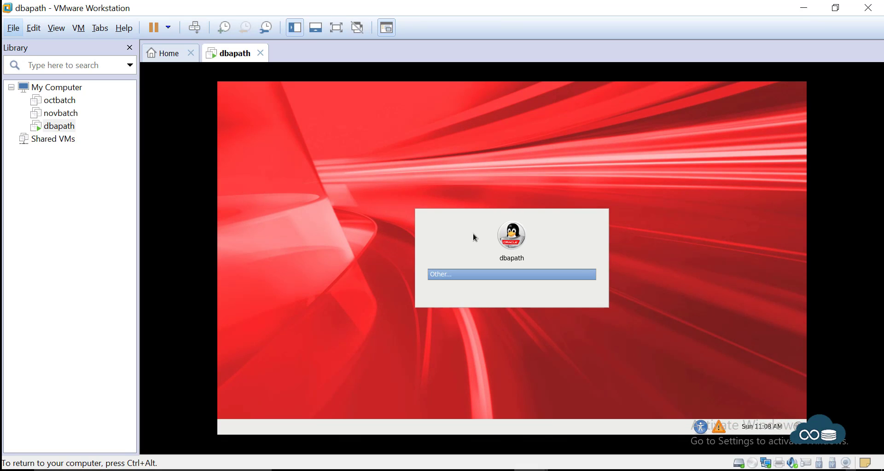
Step: Log in as root with its password and permanently dismiss the super-user warning
key(Return)
text(root)
key(Return)
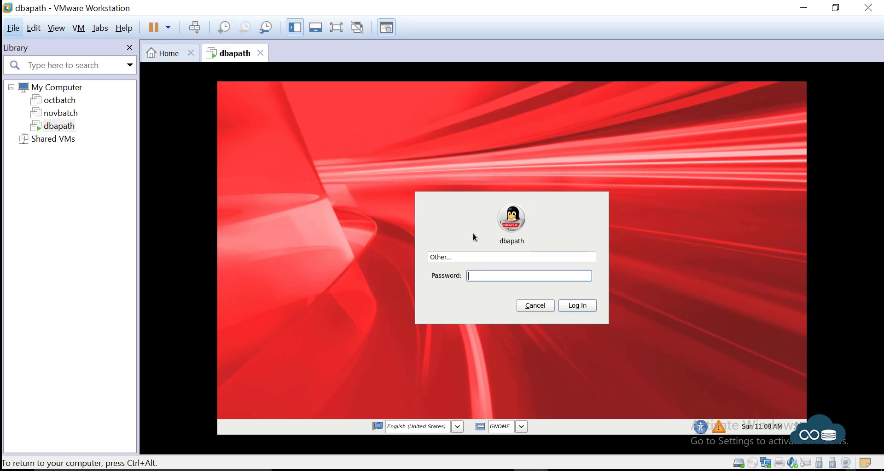
text(••••••)
key(Return)
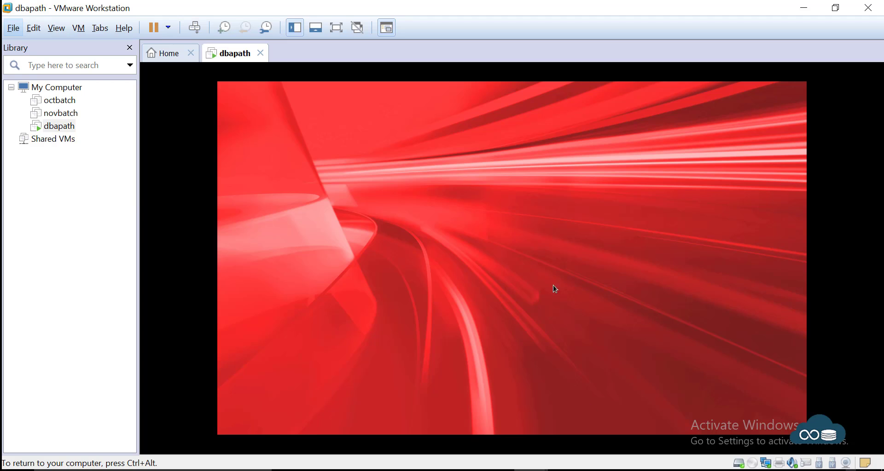
click(422, 286)
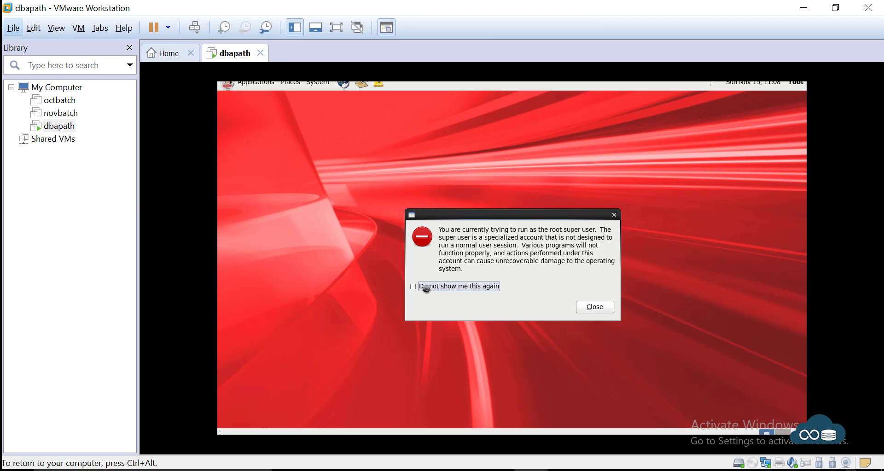
click(594, 308)
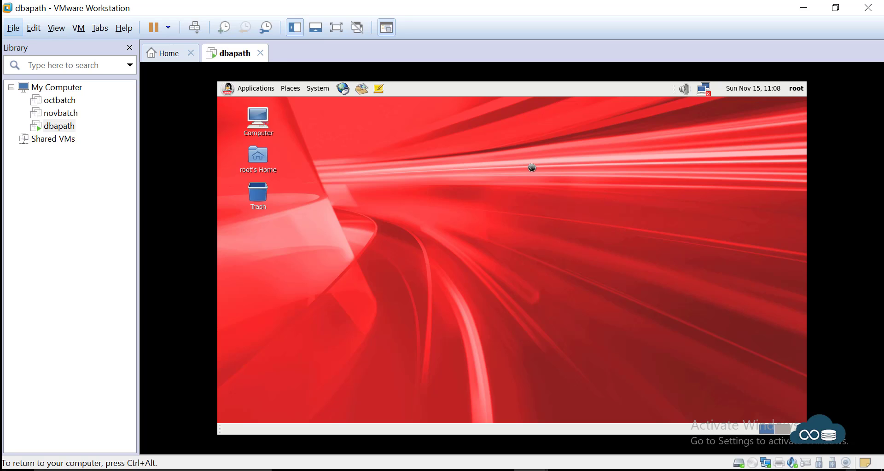
Step: Open a terminal in the Desktop folder and maximize it across the guest screen
right_click(503, 168)
click(539, 208)
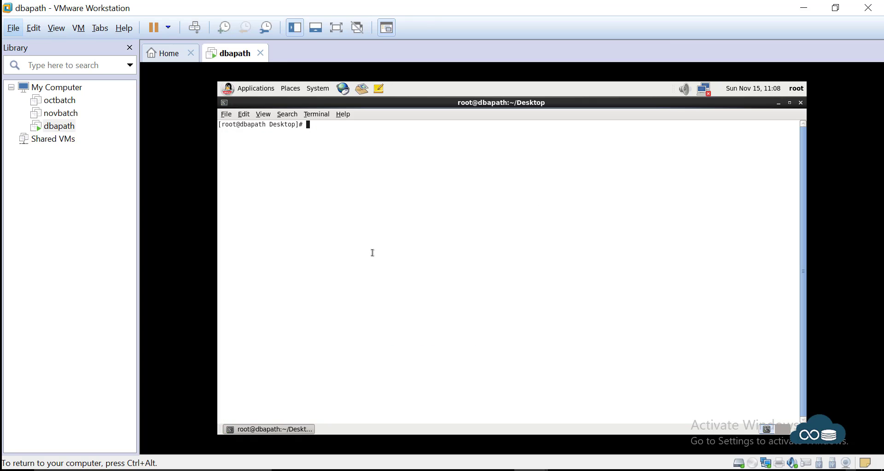
click(647, 141)
Step: Check the wired network status in the tray, then release input and switch to the browser
mouse_move(710, 98)
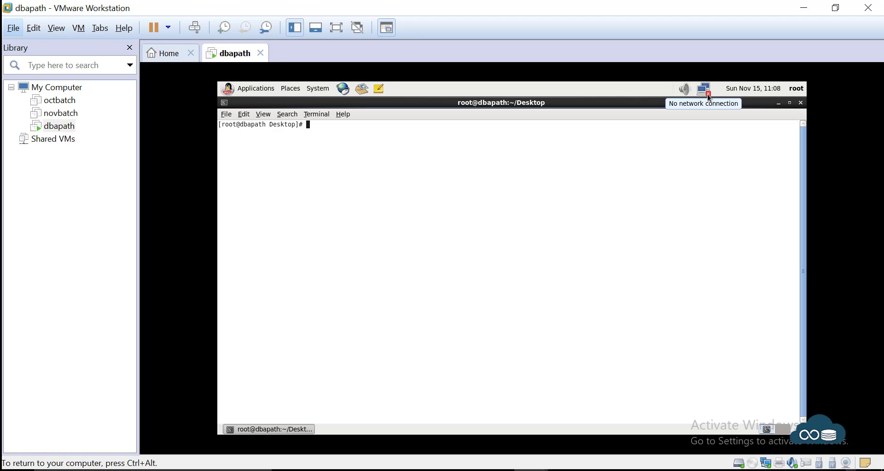
click(709, 96)
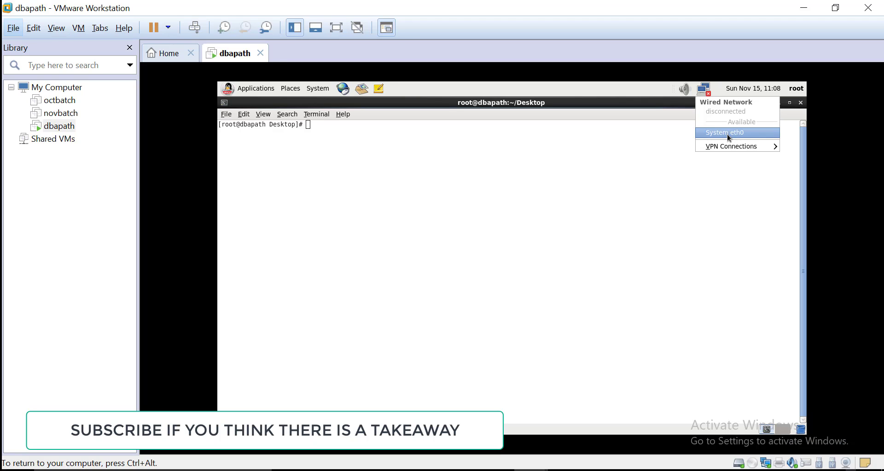
click(548, 190)
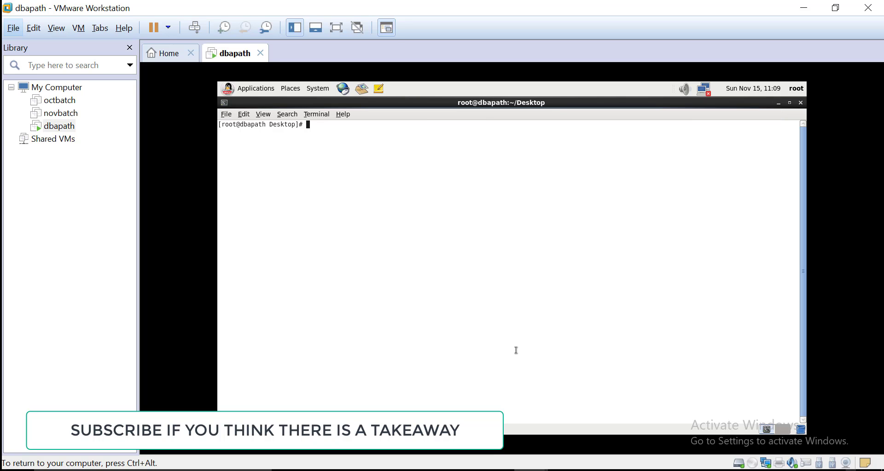
key(ctrl+alt)
key(alt+Tab)
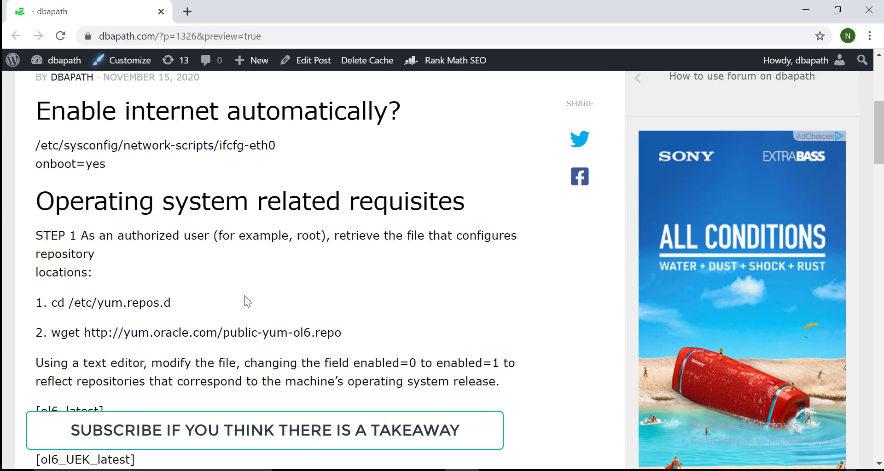
Step: Highlight the 'Enable internet automatically' heading, ifcfg-eth0 path and onboot=yes, then return to the VM
drag(312, 122, 355, 124)
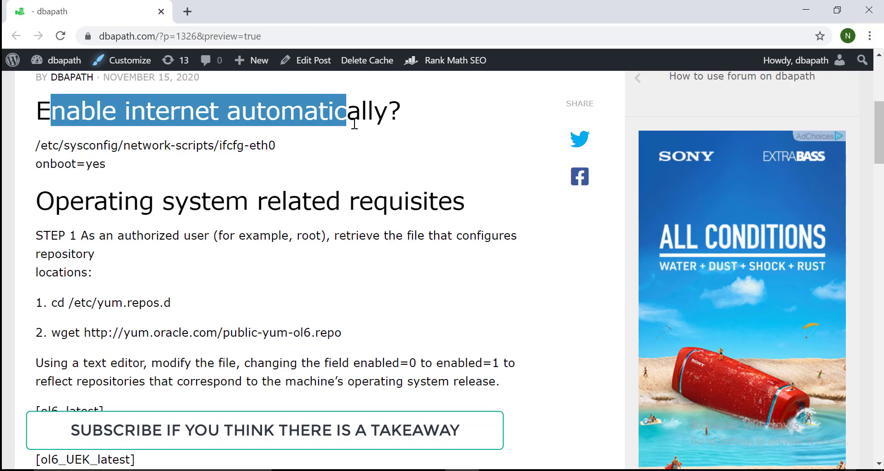
drag(37, 147, 170, 148)
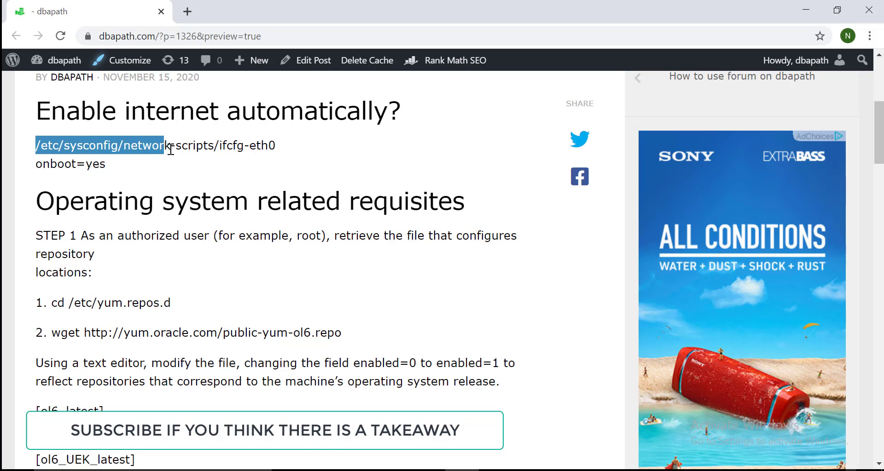
click(42, 147)
mouse_move(36, 146)
mouse_down()
mouse_move(258, 154)
mouse_move(38, 145)
mouse_up()
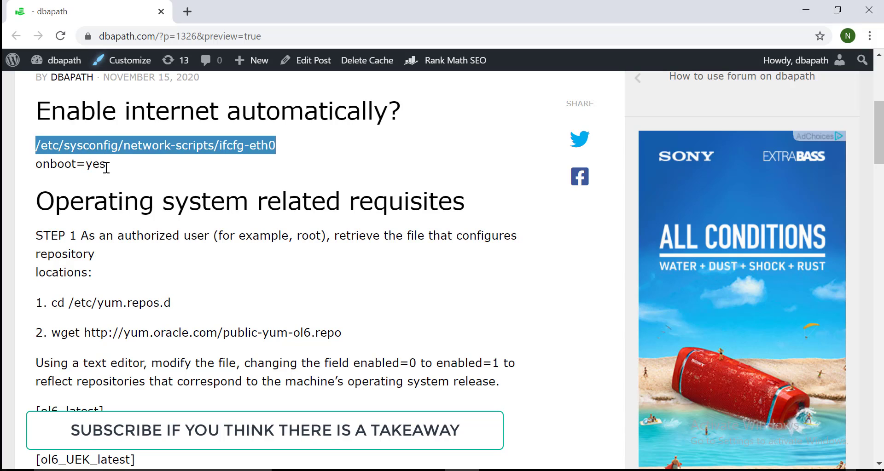
drag(105, 164, 36, 164)
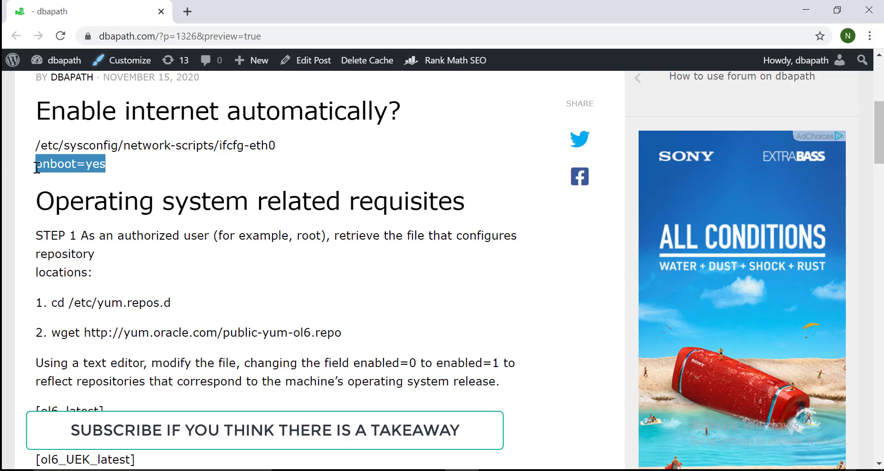
click(139, 174)
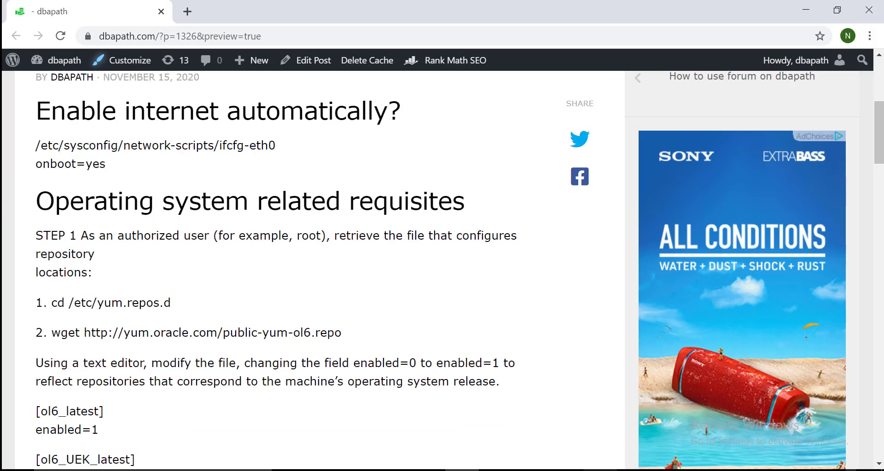
click(628, 435)
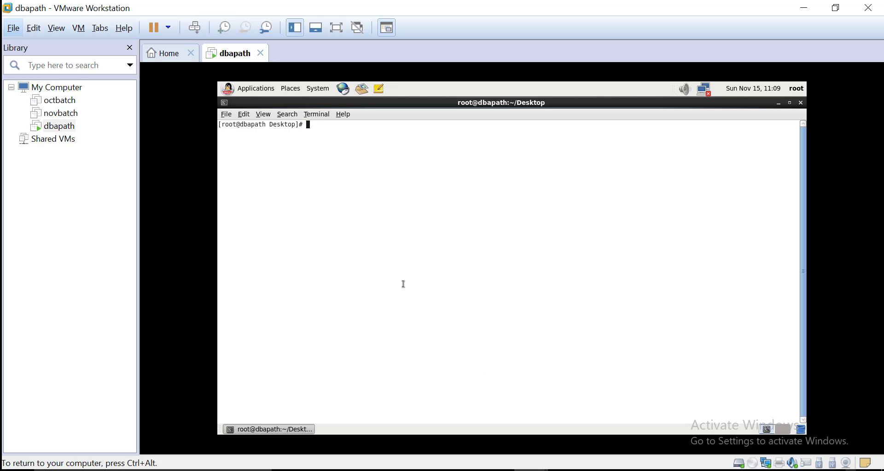
Step: Open /etc/sysconfig/network-scripts/ifcfg-eth0 in vi using tab completion
text(vi /etc/sysc)
key(Tab)
text(network)
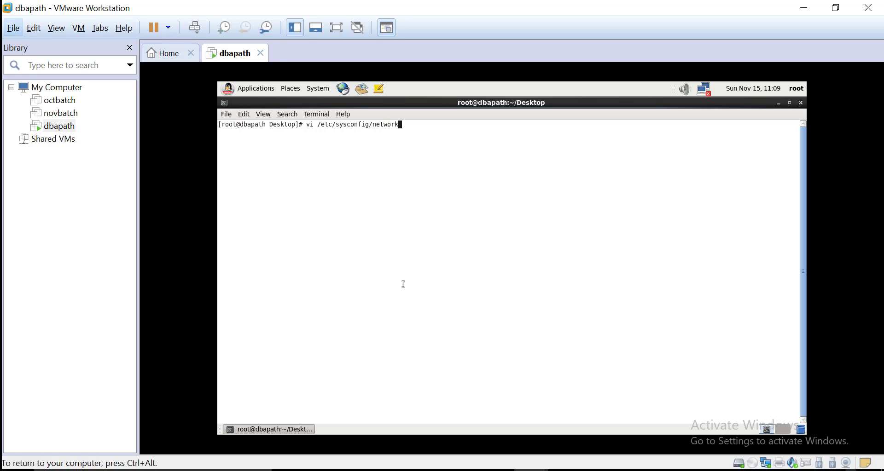
text(-)
key(Tab)
text(ifcfg-eth)
key(Tab)
key(Return)
Step: Change ONBOOT=no to ONBOOT=yes and save with :wq
key(Down)
key(Down)
key(Down)
key(Down)
key(Right)
key(Right)
key(Right)
key(Right)
key(Right)
key(Right)
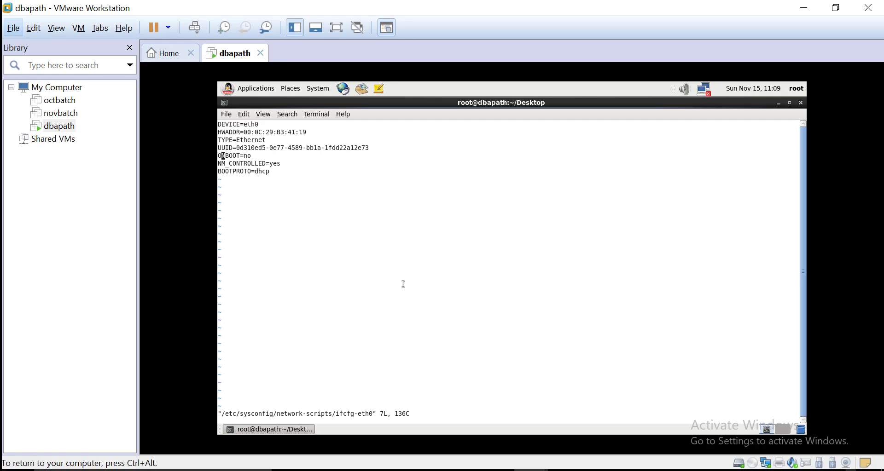
key(Right)
key(x)
key(x)
text(a)
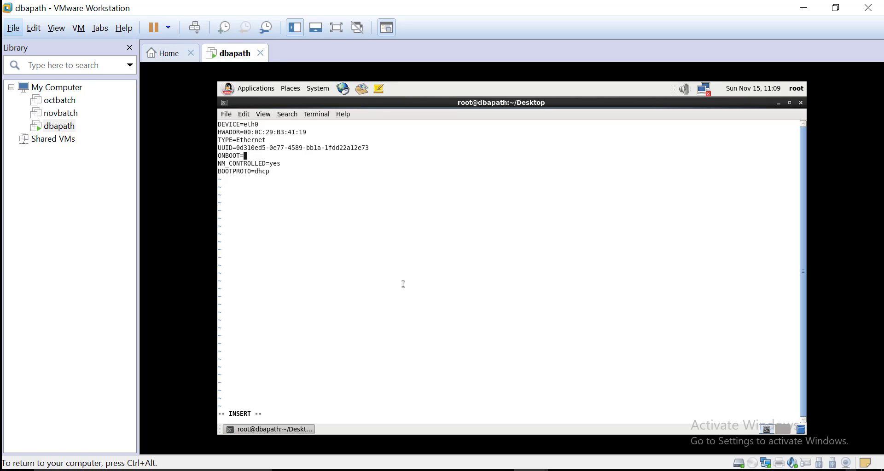
text(yes)
key(Escape)
text(:wq)
key(Return)
key(Return)
key(Return)
key(Return)
key(Return)
key(Return)
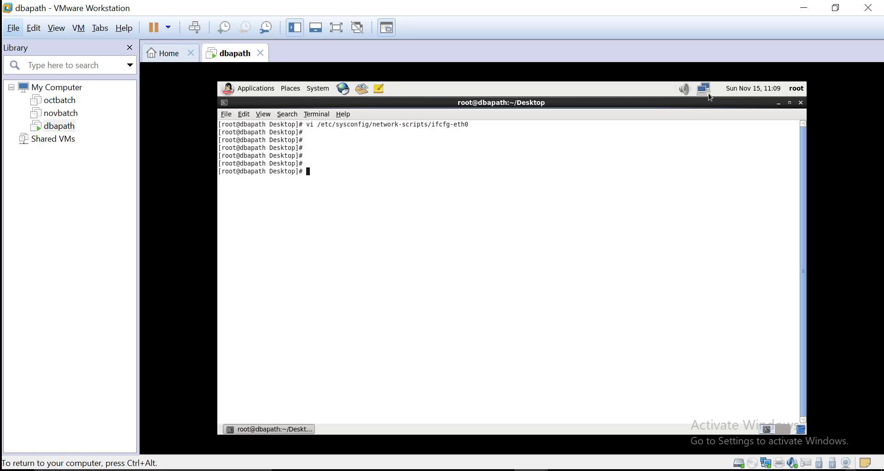
Step: Run ifconfig and highlight eth0's address 192.168.1.128
text(ifconfig)
key(Return)
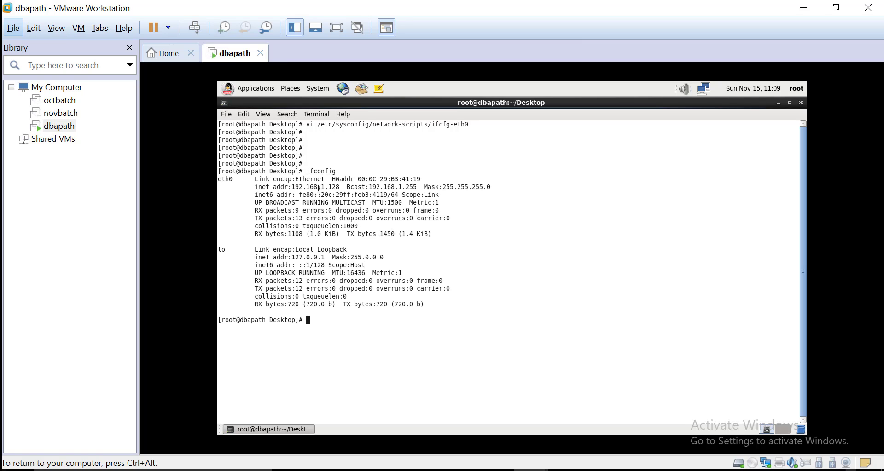
double_click(318, 187)
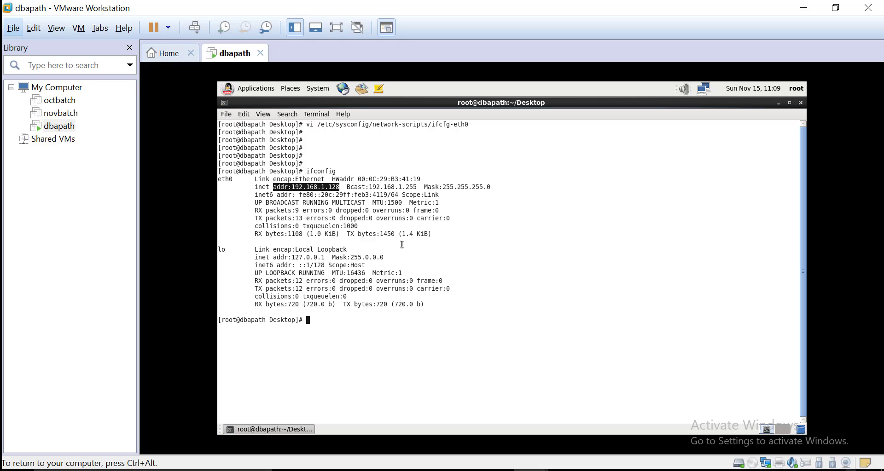
click(464, 254)
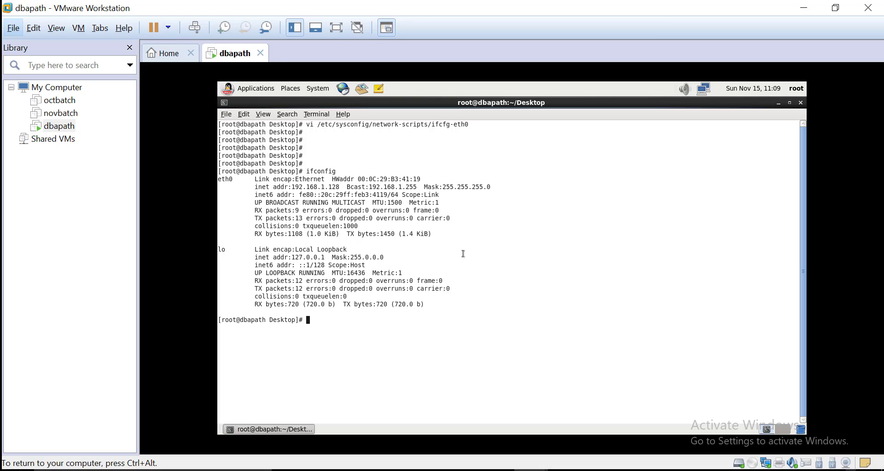
double_click(324, 187)
click(506, 238)
Step: Ping google.com and highlight the resulting unknown host error
key(Return)
key(Return)
text(ping google/c)
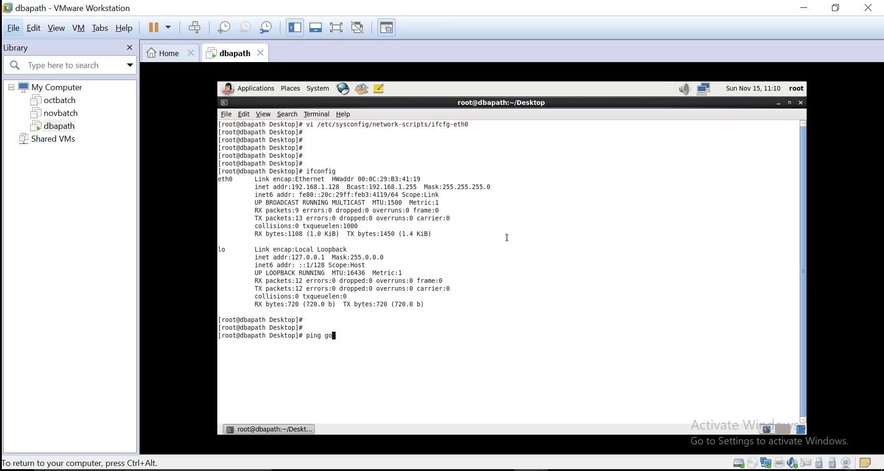
key(BackSpace)
key(BackSpace)
text(.com)
key(Return)
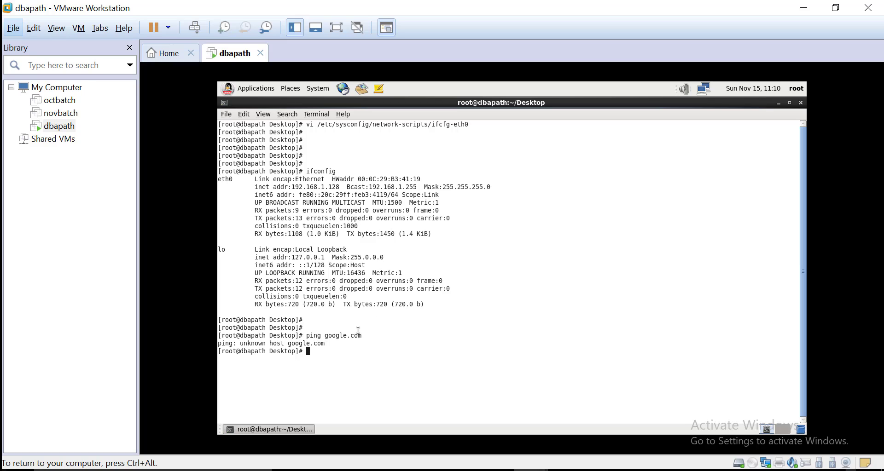
drag(325, 344, 219, 343)
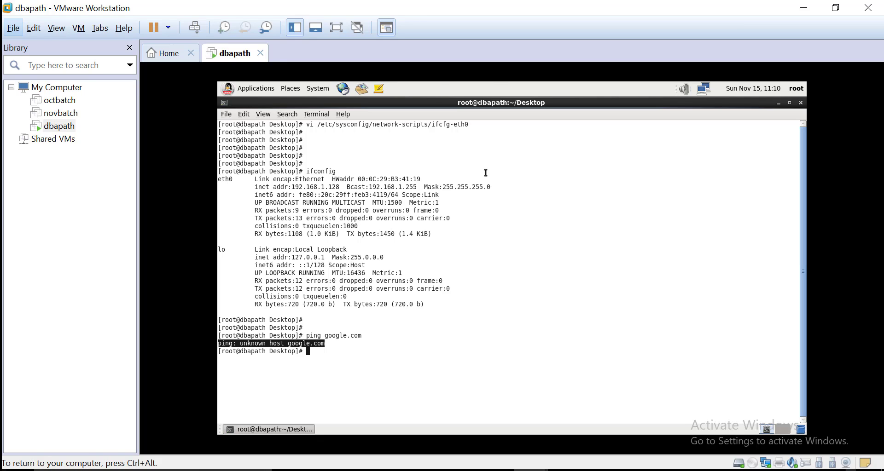
Step: Close the dbapath tab and choose Power Off to shut the VM down
click(260, 53)
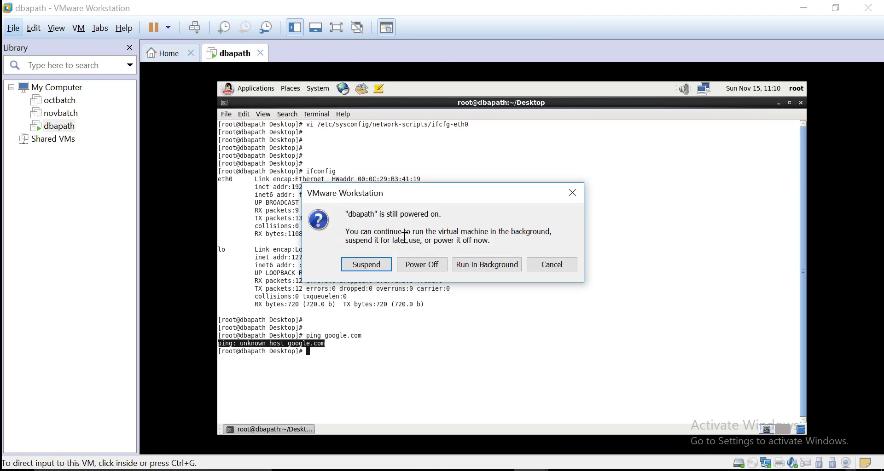
click(422, 264)
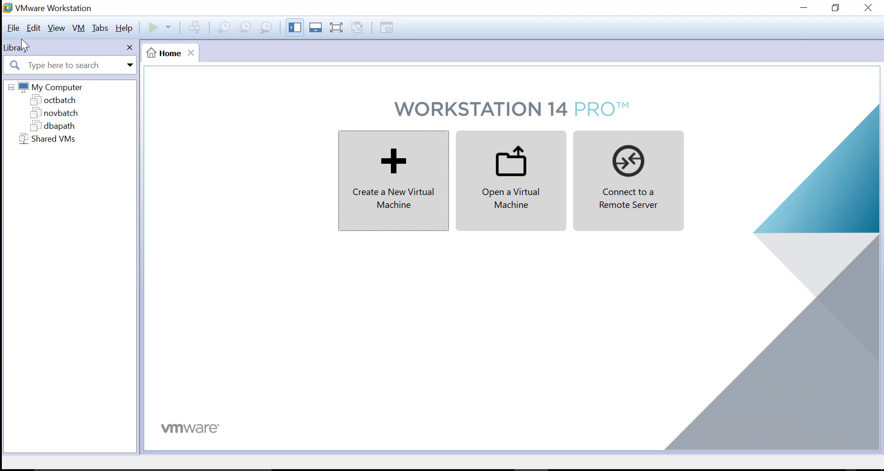
Step: Open the Virtual Network Editor with administrator rights and restore the default networks
click(35, 30)
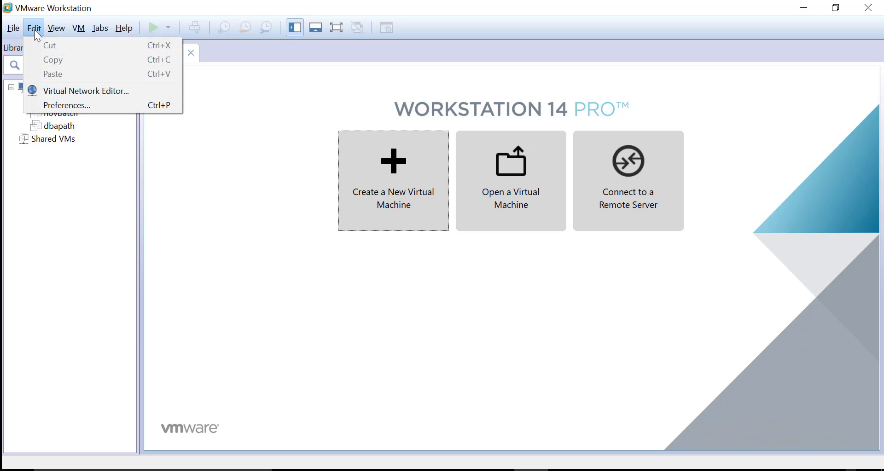
click(82, 91)
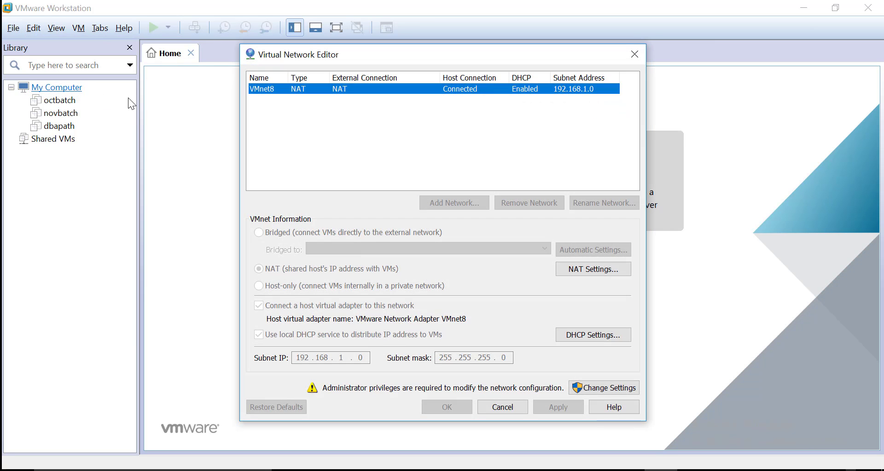
click(604, 391)
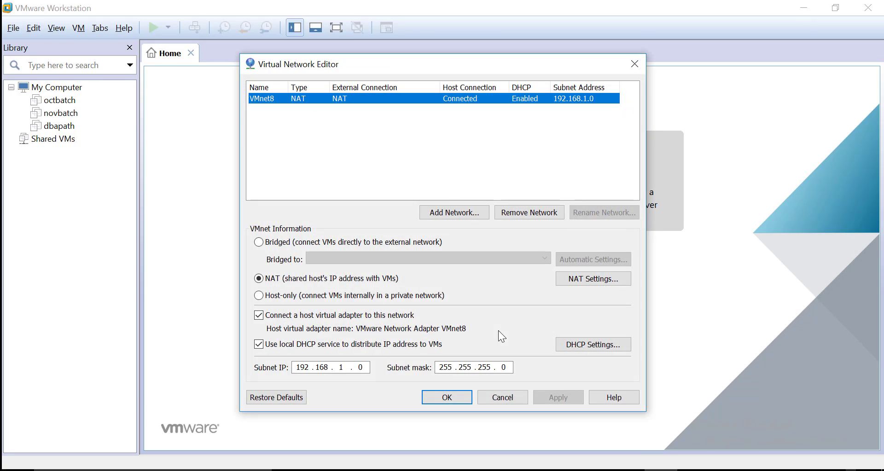
click(270, 401)
click(487, 295)
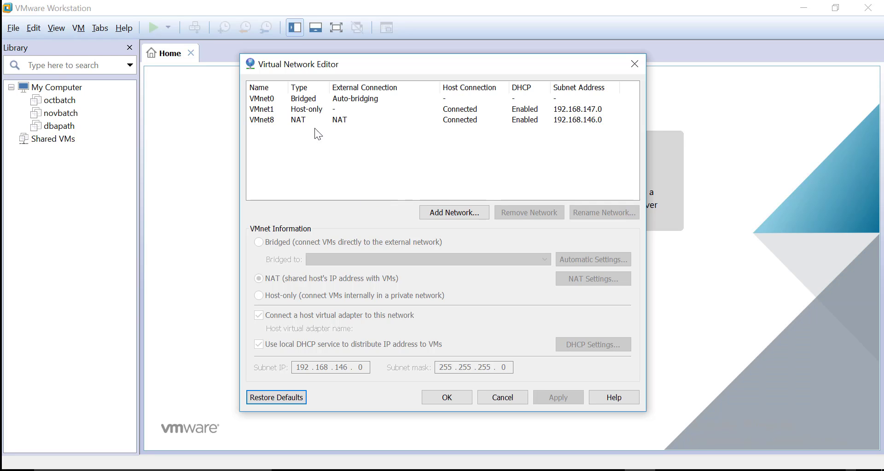
Step: Change VMnet8's subnet IP from 192.168.146.0 to 192.168.1.0 and apply it
click(275, 121)
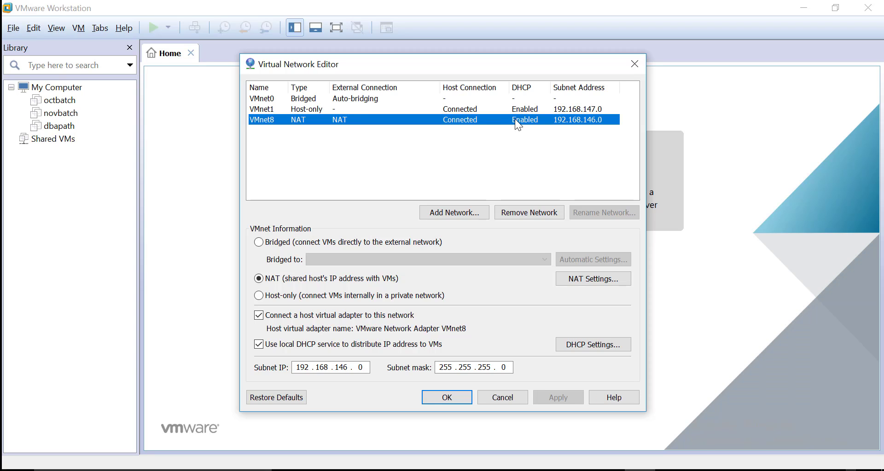
drag(339, 367, 347, 368)
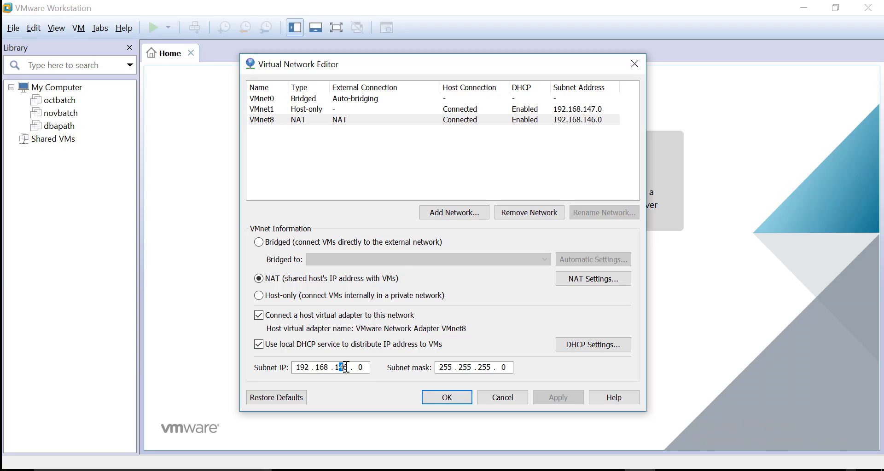
key(BackSpace)
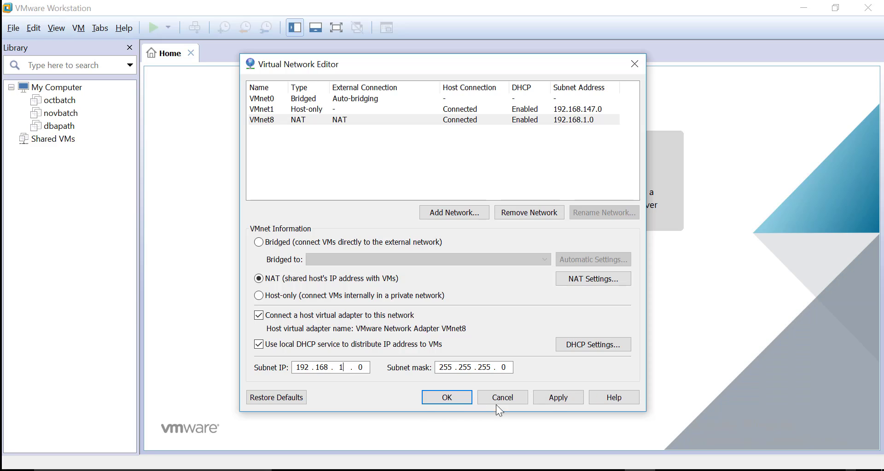
click(559, 399)
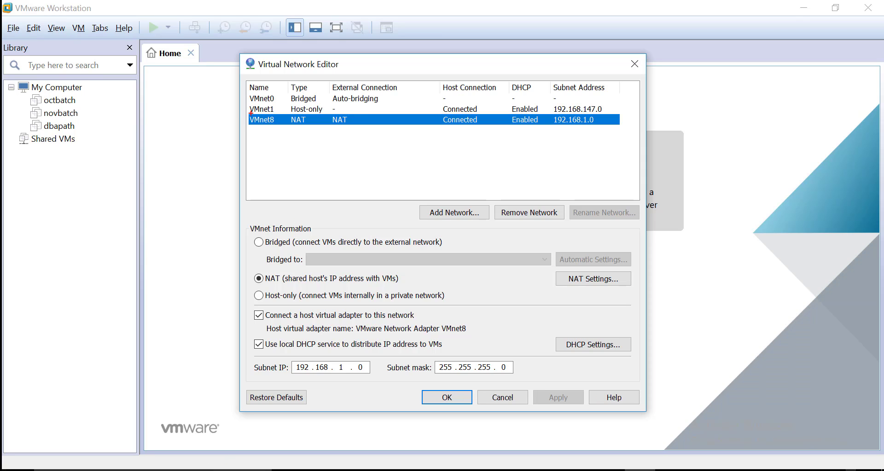
Step: Save the 192.168.1.0 VMnet8 settings with OK and select dbapath in the Library
mouse_move(242, 111)
mouse_down()
mouse_move(253, 129)
mouse_move(287, 131)
mouse_move(621, 133)
mouse_move(609, 112)
mouse_move(247, 110)
mouse_up()
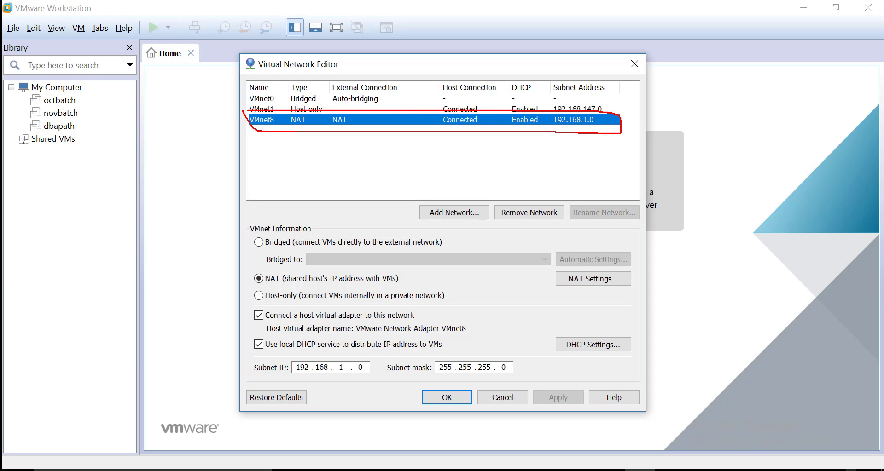
mouse_move(552, 108)
mouse_down()
mouse_move(552, 131)
mouse_move(604, 125)
mouse_move(558, 109)
mouse_up()
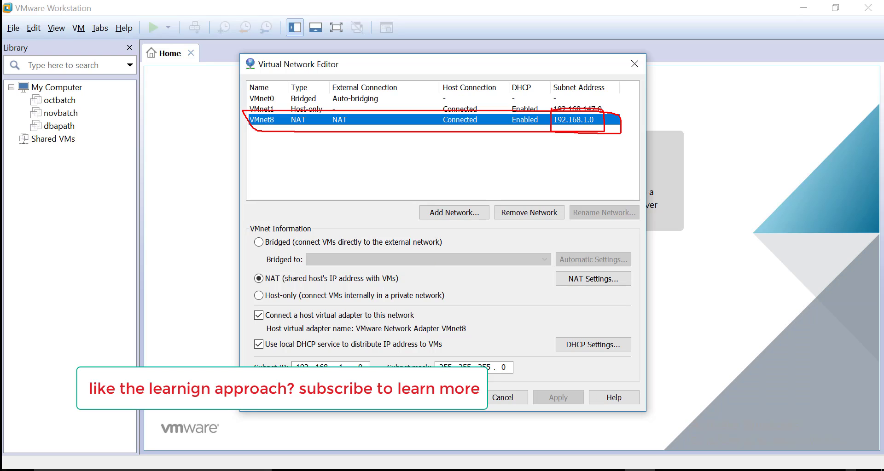
mouse_move(250, 362)
mouse_down()
mouse_move(304, 381)
mouse_move(379, 382)
mouse_move(381, 358)
mouse_move(244, 363)
mouse_up()
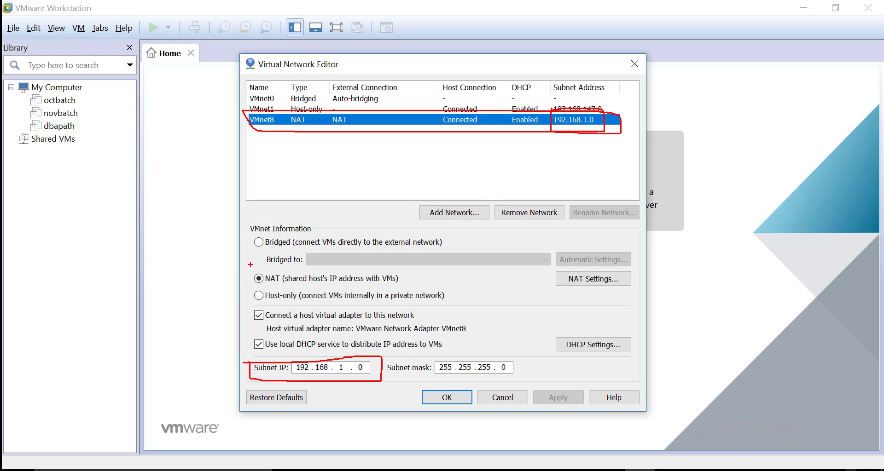
mouse_move(251, 265)
mouse_down()
mouse_move(252, 284)
mouse_move(376, 286)
mouse_move(411, 274)
mouse_move(255, 266)
mouse_up()
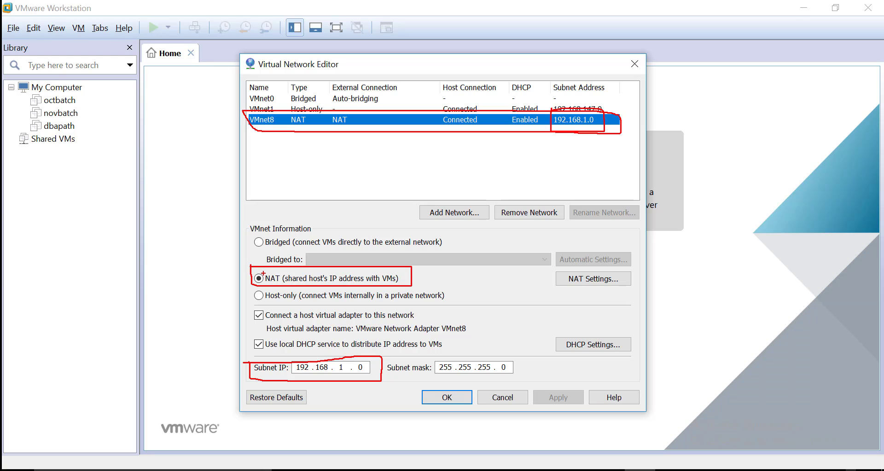
mouse_move(322, 110)
mouse_down()
mouse_move(343, 130)
mouse_move(362, 115)
mouse_move(322, 113)
mouse_up()
key(Escape)
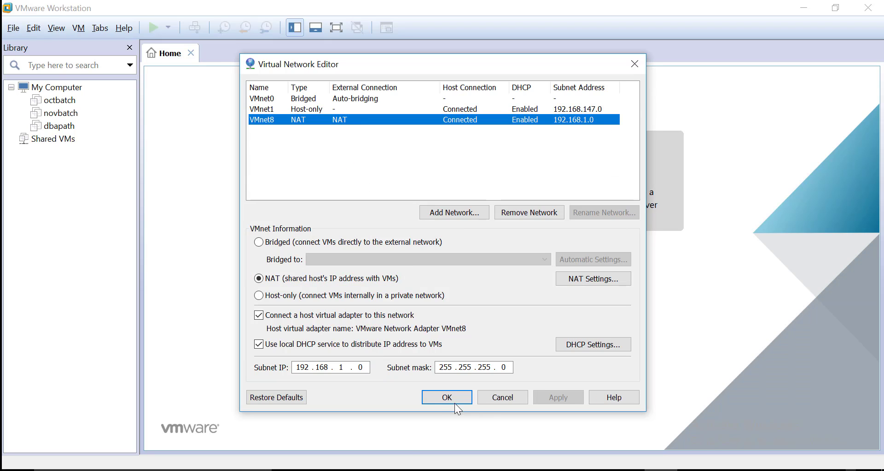
click(446, 402)
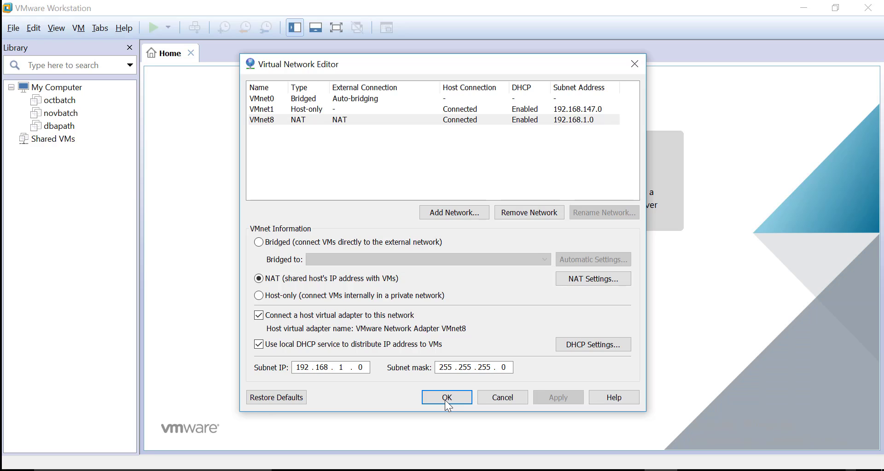
click(59, 127)
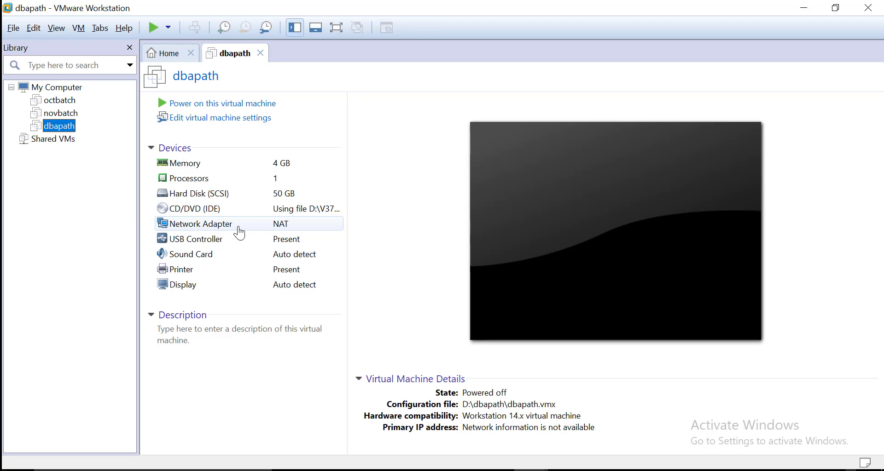
Step: Power on the dbapath VM after checking its network adapter uses NAT
mouse_move(146, 215)
mouse_down()
mouse_move(236, 232)
mouse_move(303, 231)
mouse_move(239, 215)
mouse_move(144, 215)
mouse_up()
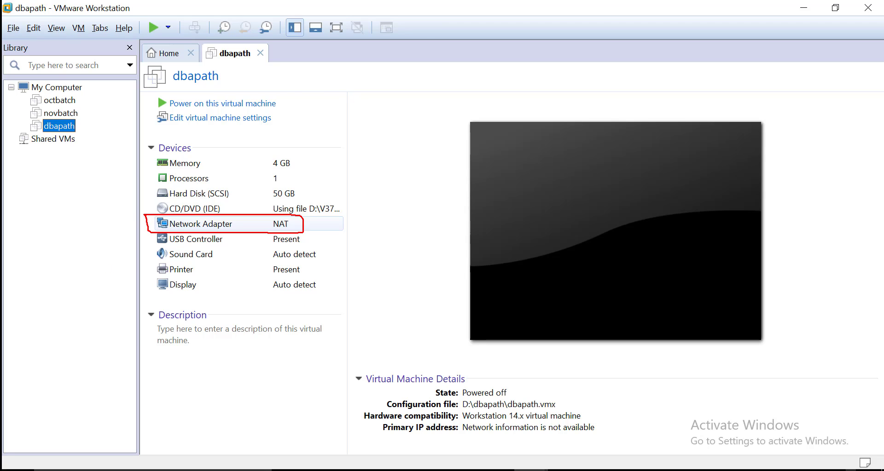
key(Escape)
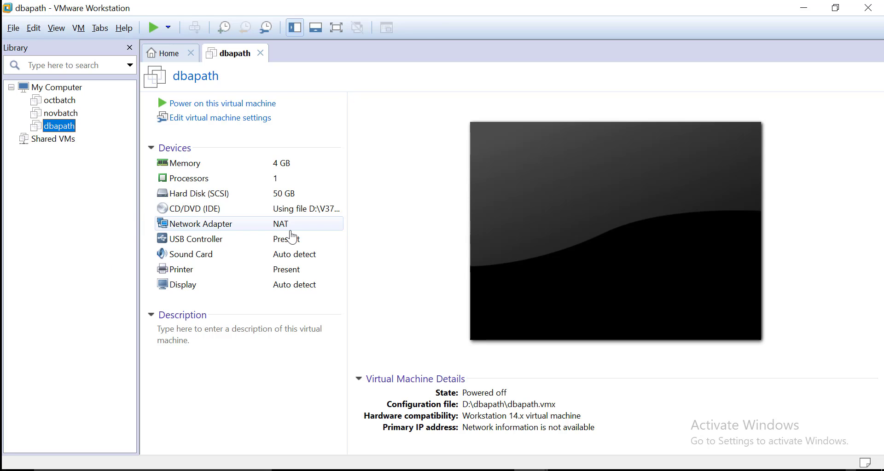
click(191, 106)
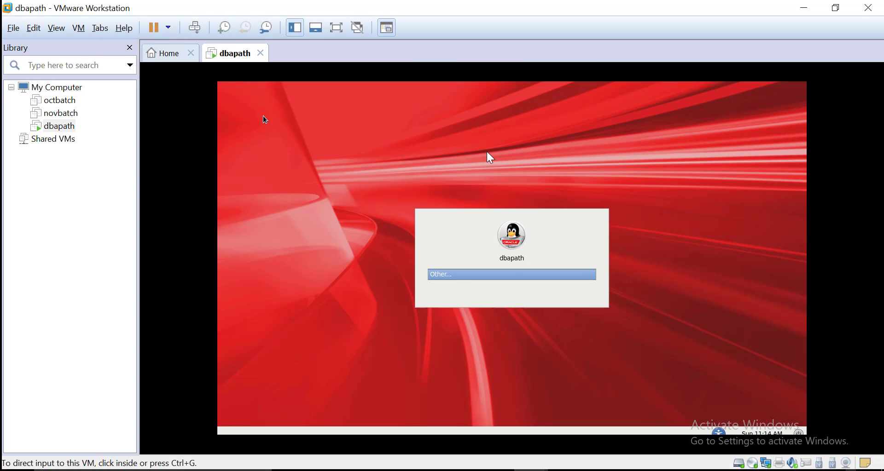
Step: Log in through Other... by entering the username and the account password
click(262, 115)
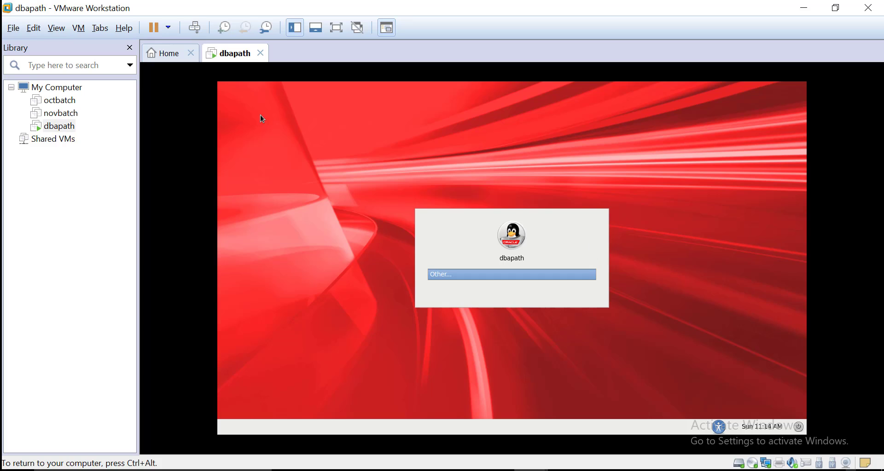
key(Return)
text(oracle)
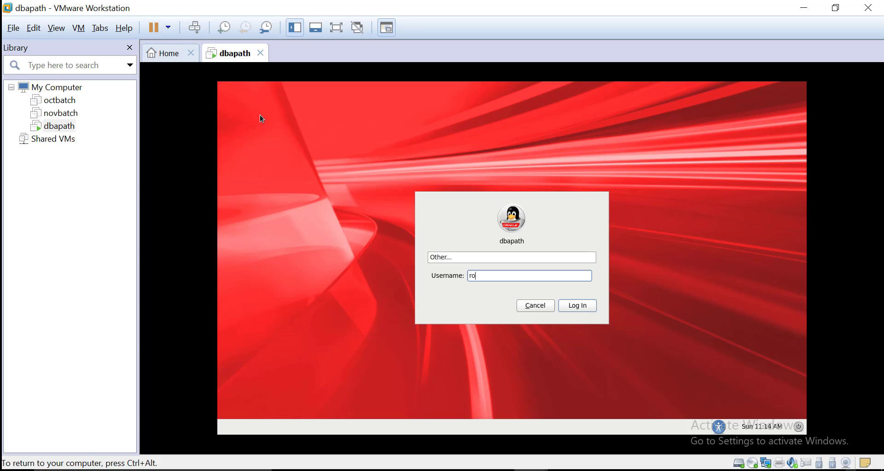
key(Return)
text(oracle)
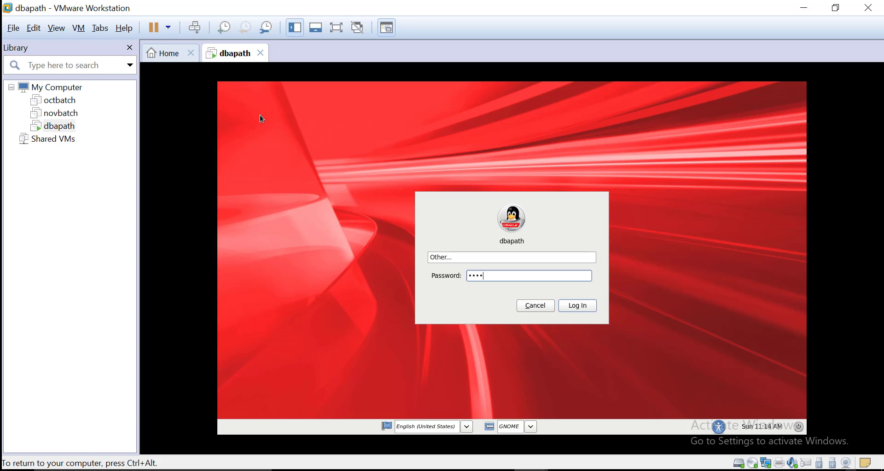
key(Return)
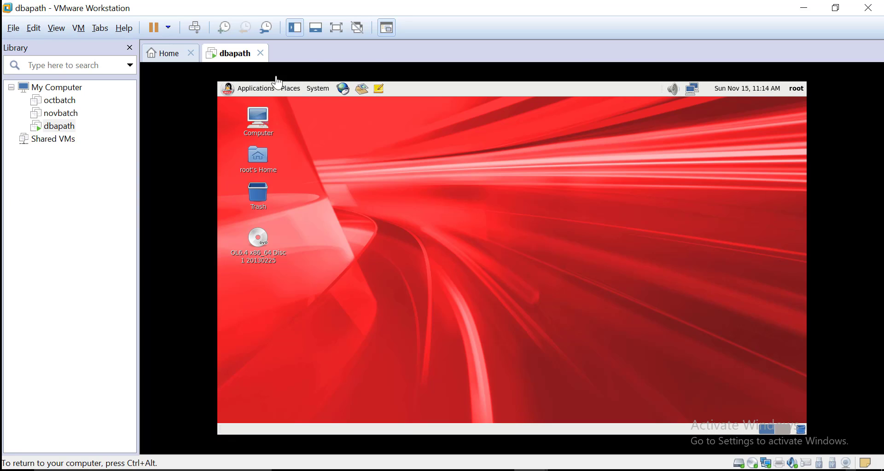
Step: Open a terminal from the desktop and run ifconfig to confirm eth0 has 192.168.1.128
right_click(505, 201)
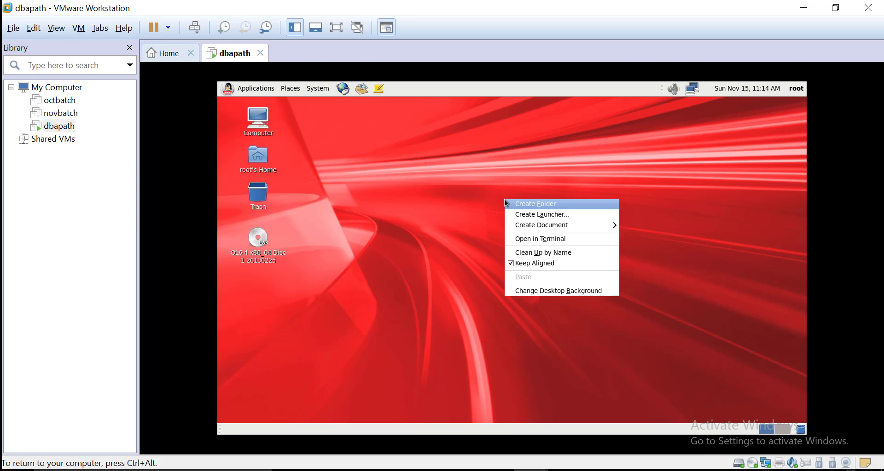
click(529, 239)
text(ifconfig)
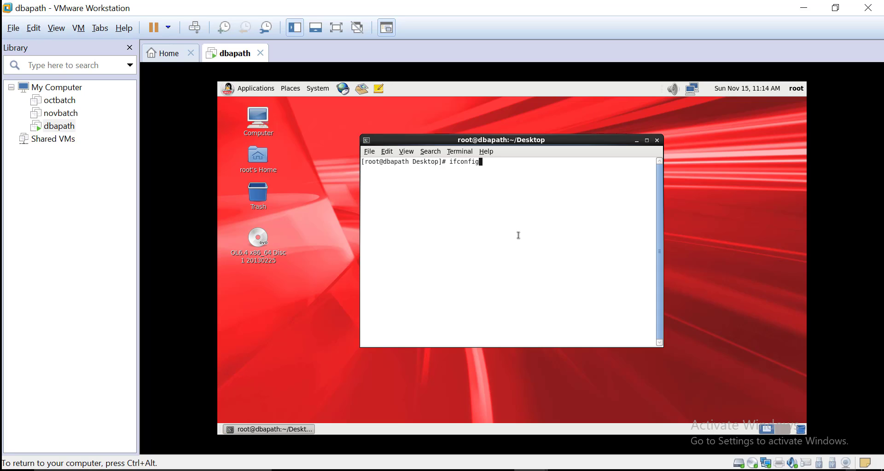
key(Return)
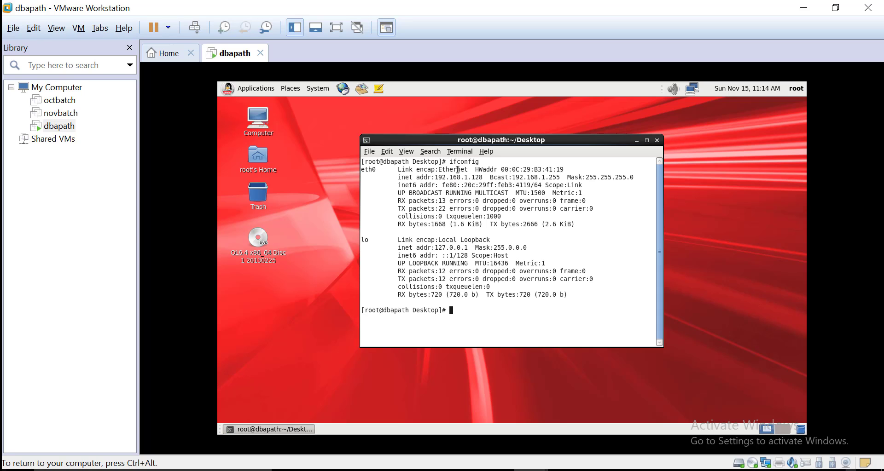
double_click(456, 177)
click(516, 261)
Step: Ping google.com in a maximized terminal and stop it with Ctrl+C, showing 0% loss
text(ping google.com)
click(646, 141)
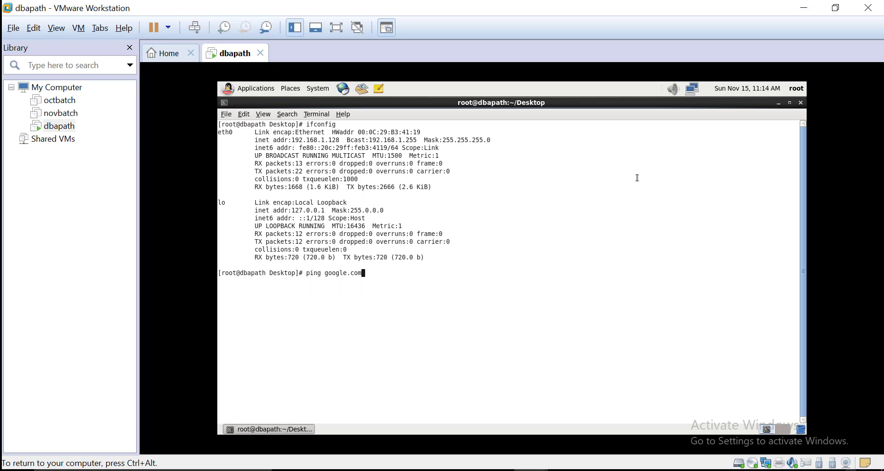
key(Return)
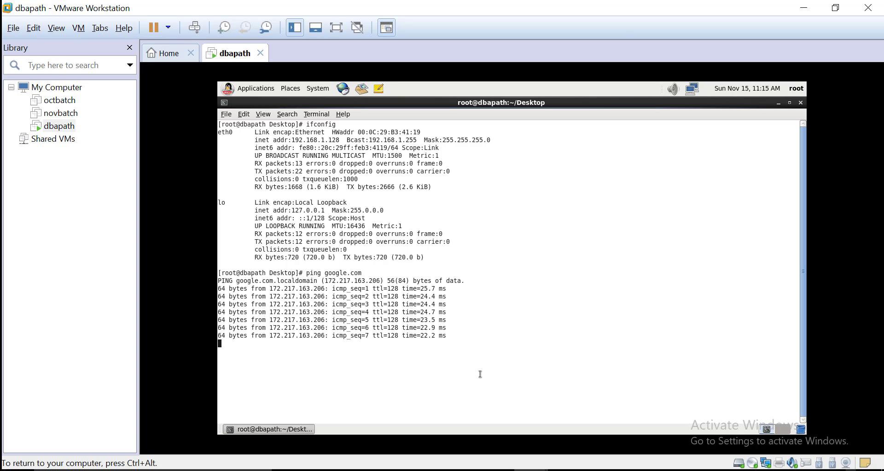
key(ctrl+c)
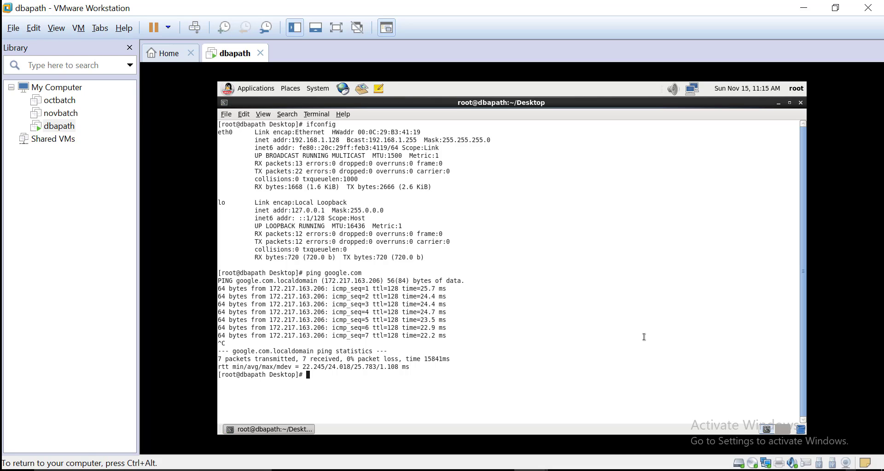